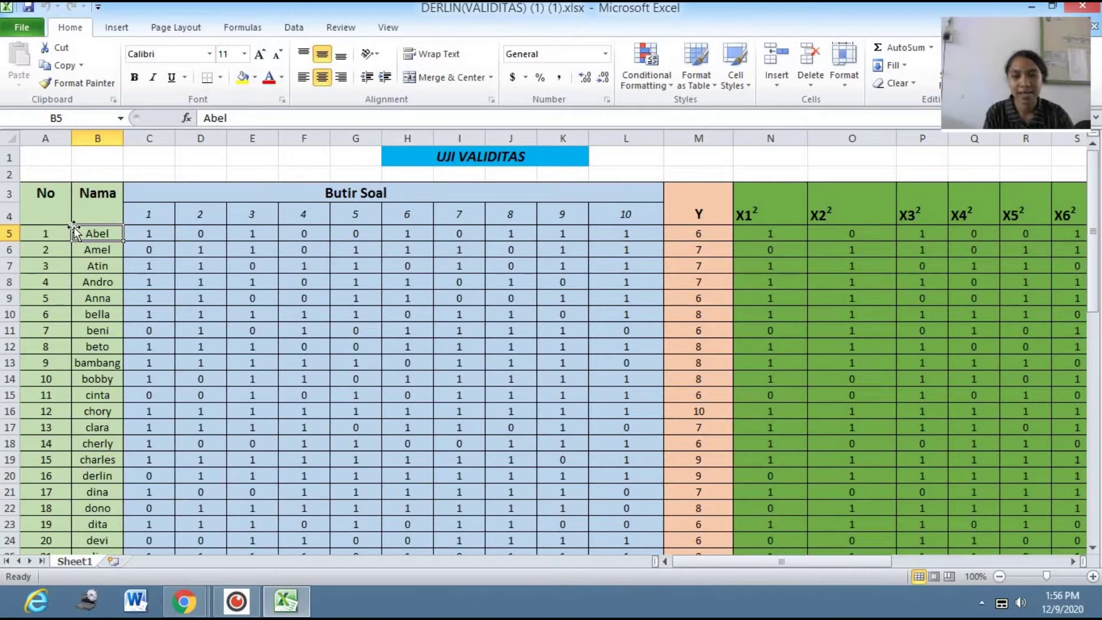
Look through the Nama column from the first student down to the Σ and Σ² rows, and return to the top of the sheet.
key("Down")
key("Down")
key("Down")
key("Down")
key("Down")
key("Down")
key("Down")
key("Down")
key("Down")
key("Down")
key("Down")
key("Down")
key("Down")
key("Down")
key("Down")
key("Down")
key("Down")
key("Down")
key("Down")
key("Down")
key("Down")
key("Down")
key("Down")
key("Down")
key("Down")
key("Down")
key("Down")
key("Down")
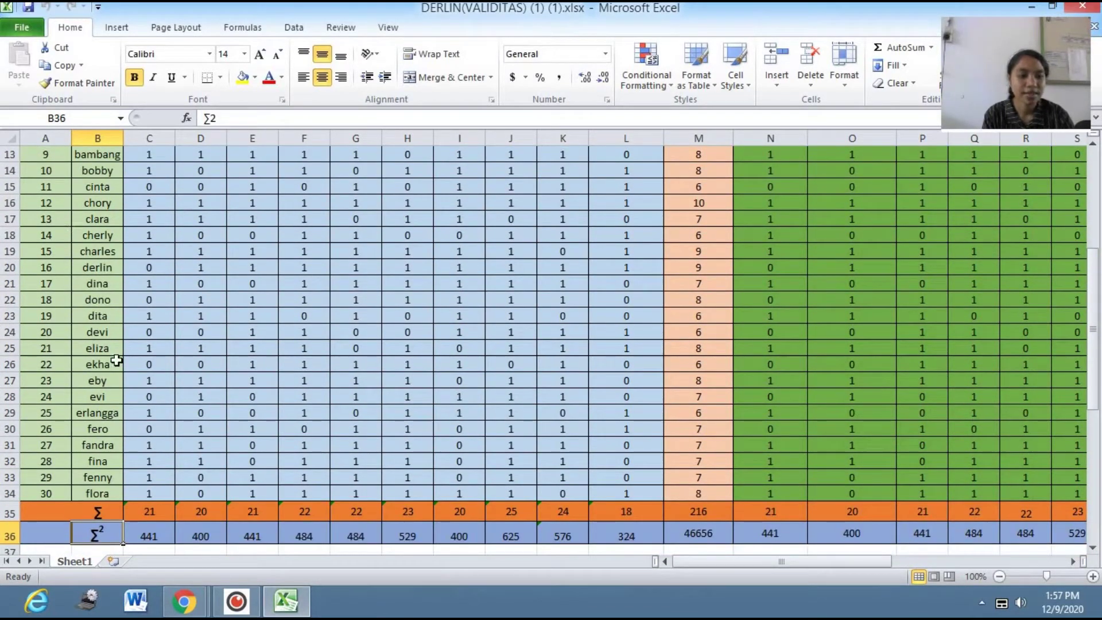
key("Up")
key("Up")
key("Up")
key("Up")
key("Up")
key("Up")
key("Up")
key("Up")
key("Up")
key("Up")
key("Up")
key("Up")
key("Up")
key("Up")
key("Up")
key("Up")
key("Up")
key("Up")
key("Up")
key("Up")
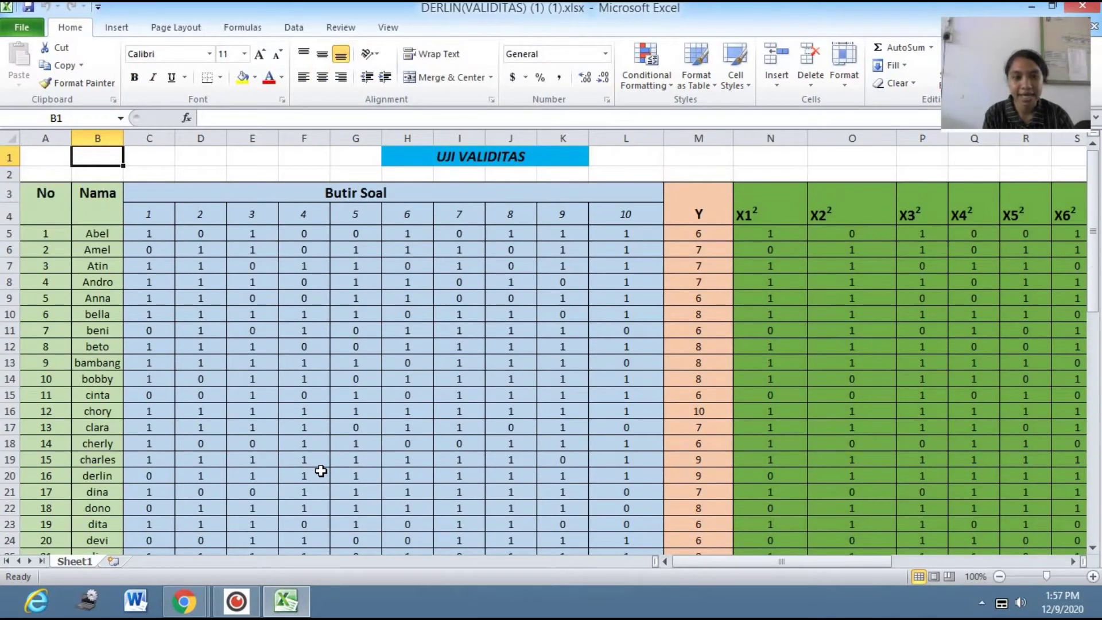
Inspect the first student's scores for items 1 to 3 and the total-score formulas in the Y column for rows 5 and 7.
left_click(167, 233)
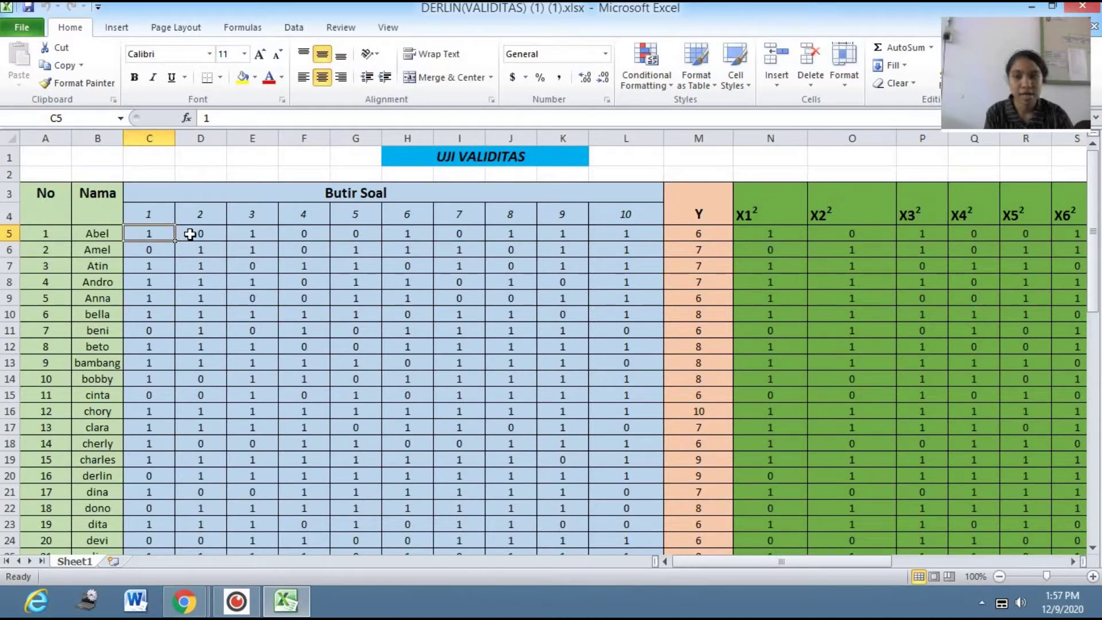
left_click(190, 234)
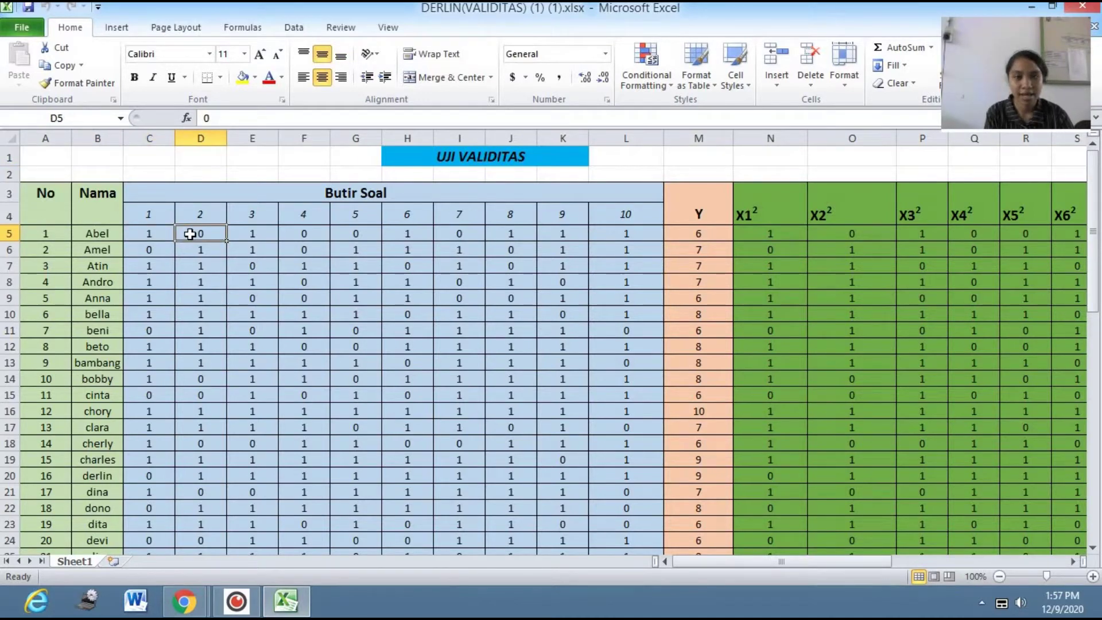
left_click(270, 230)
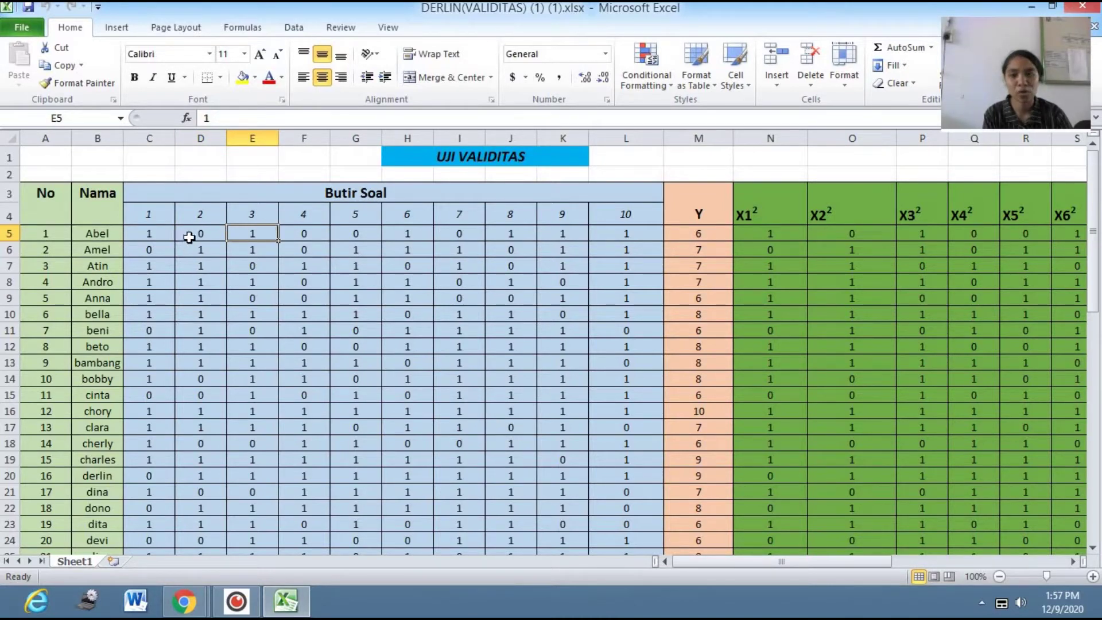
left_click(207, 233)
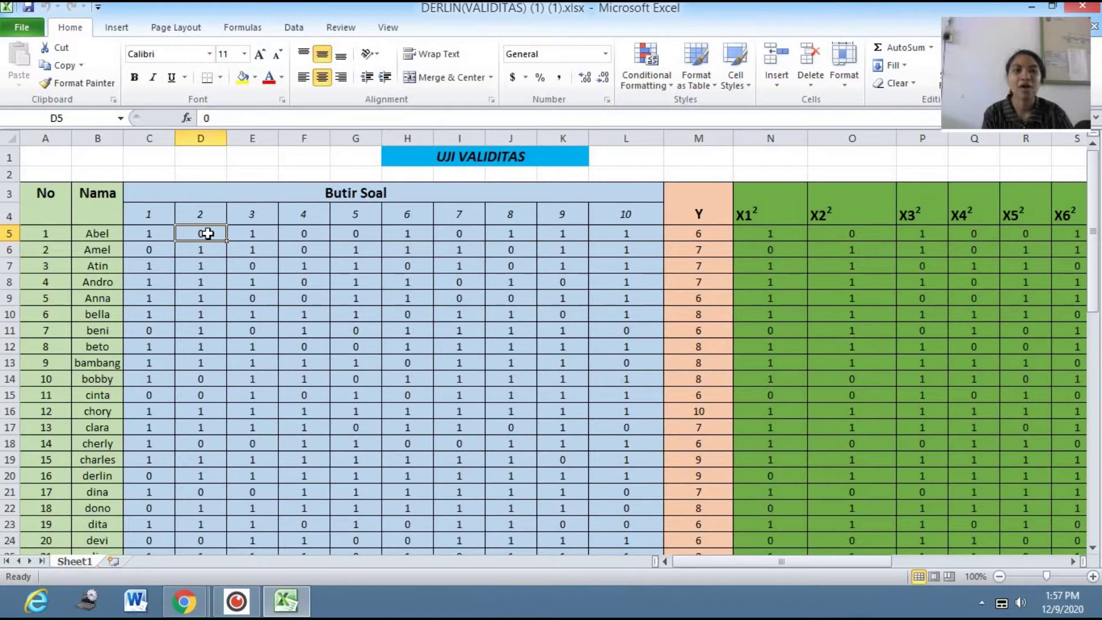
left_click(92, 234)
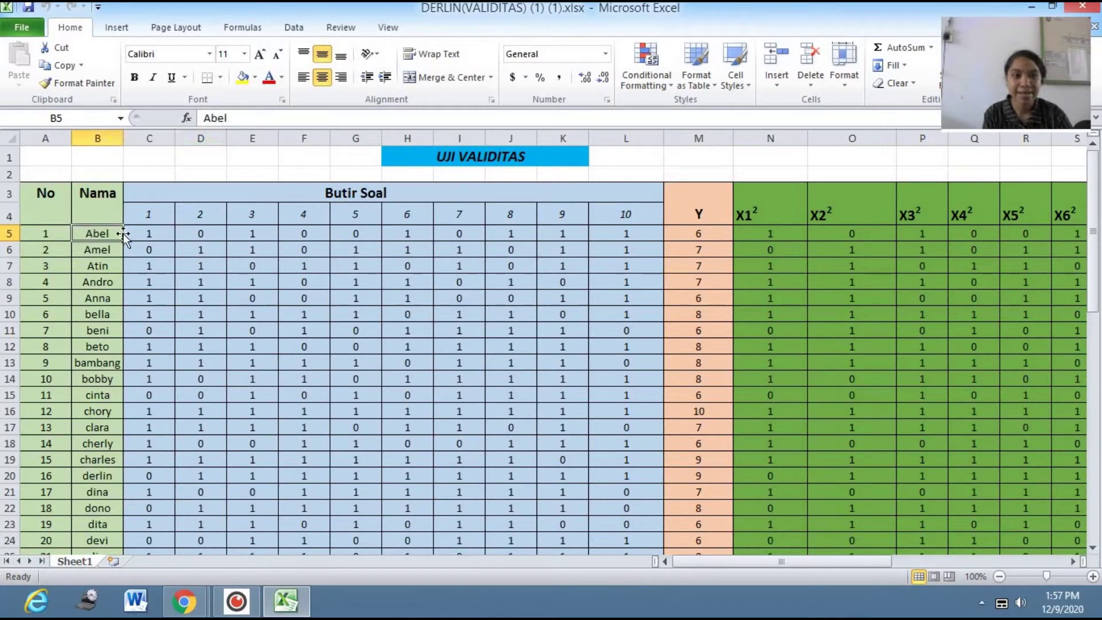
left_click(153, 231)
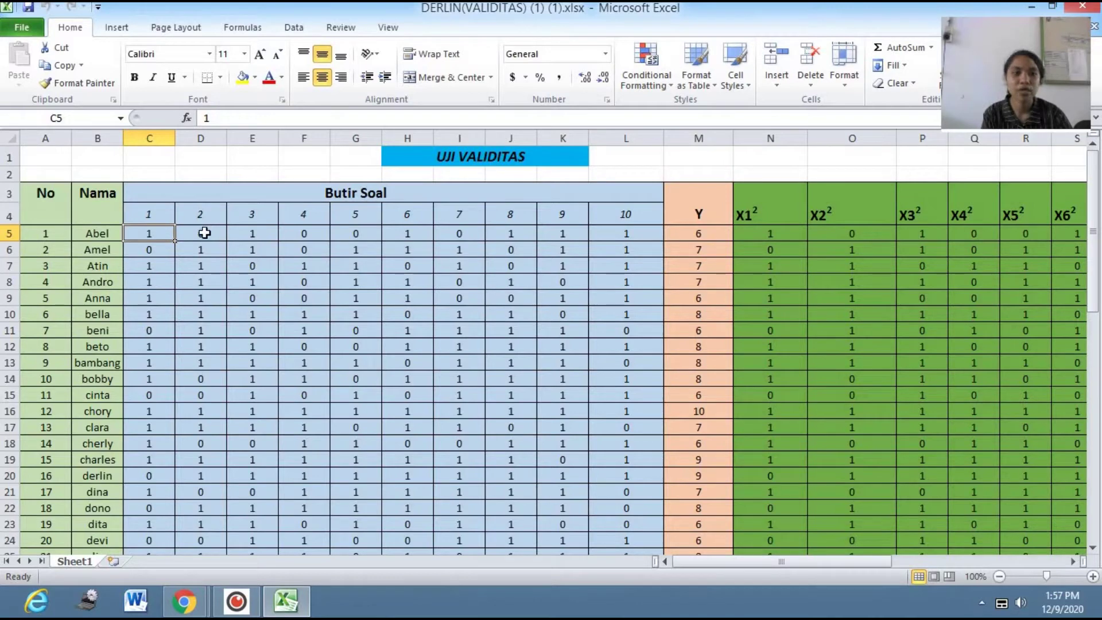
left_click(251, 233)
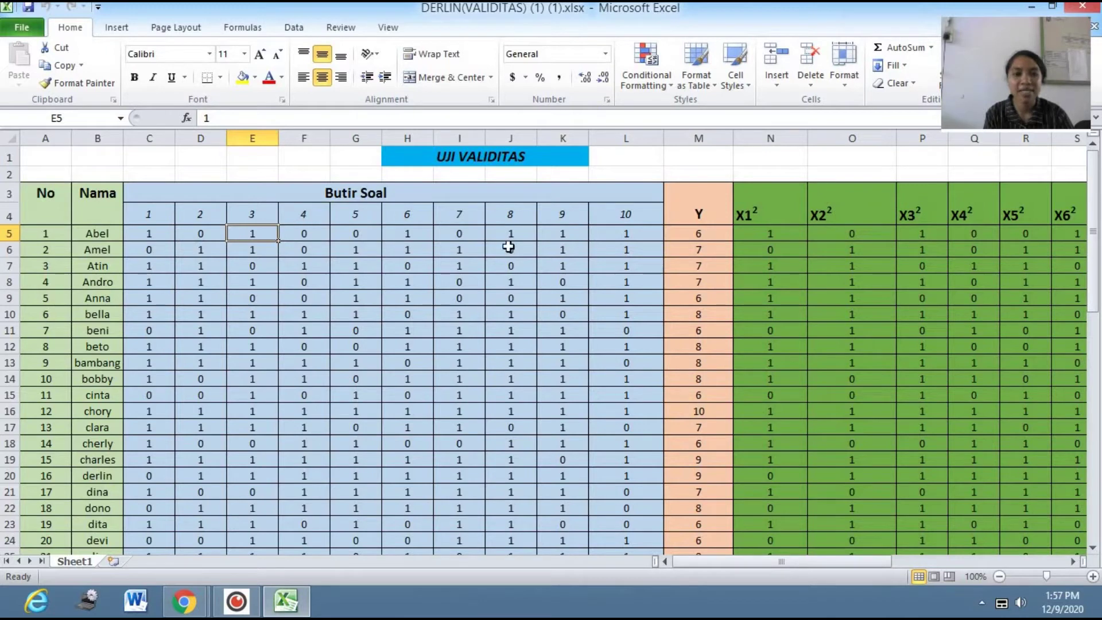
left_click(685, 237)
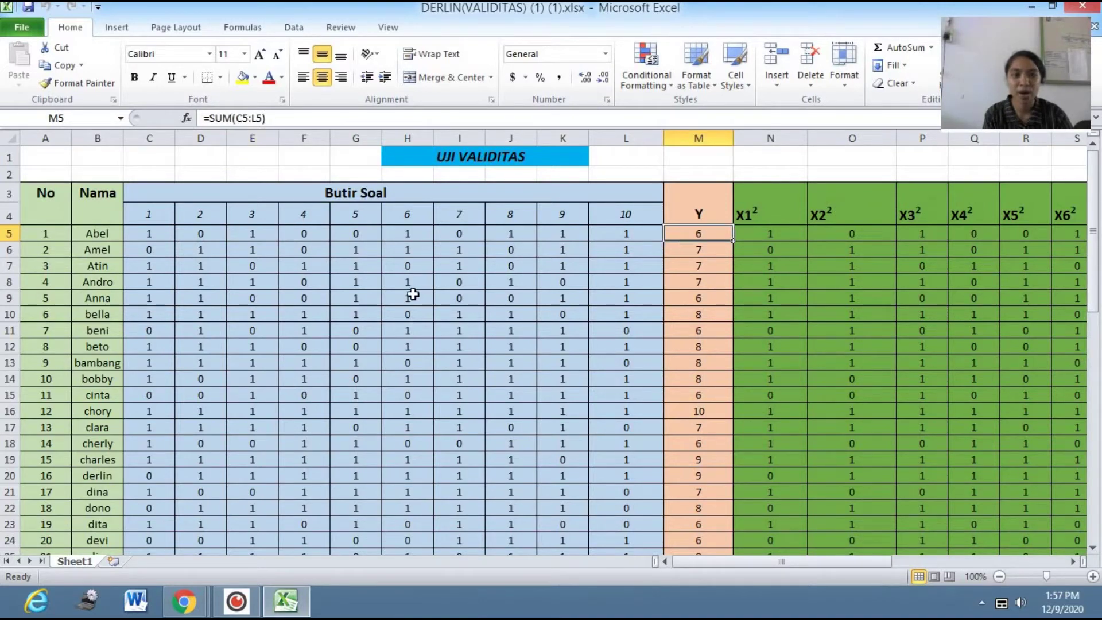
left_click(681, 263)
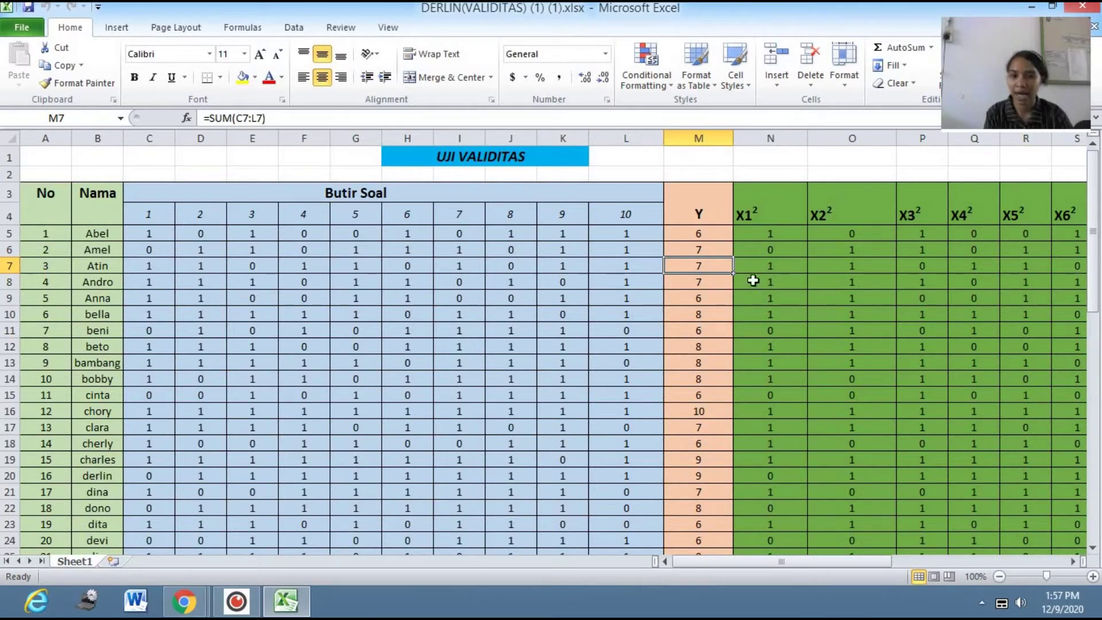
Compare item 1 and item 2 scores with the squaring formulas in the X1² and X2² columns.
key("Right")
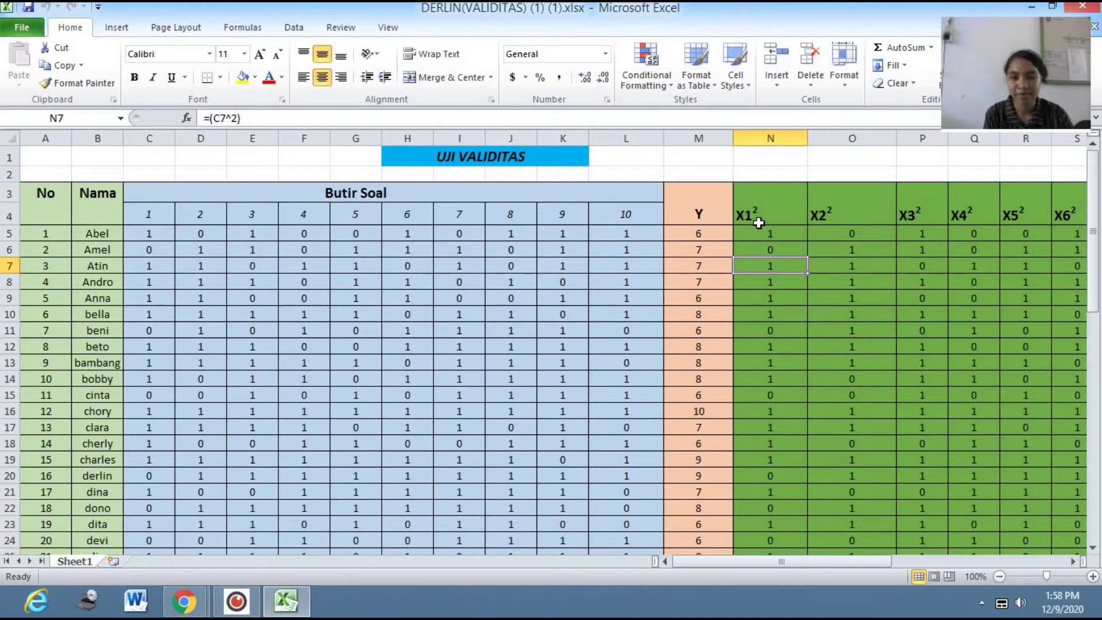
left_click(146, 235)
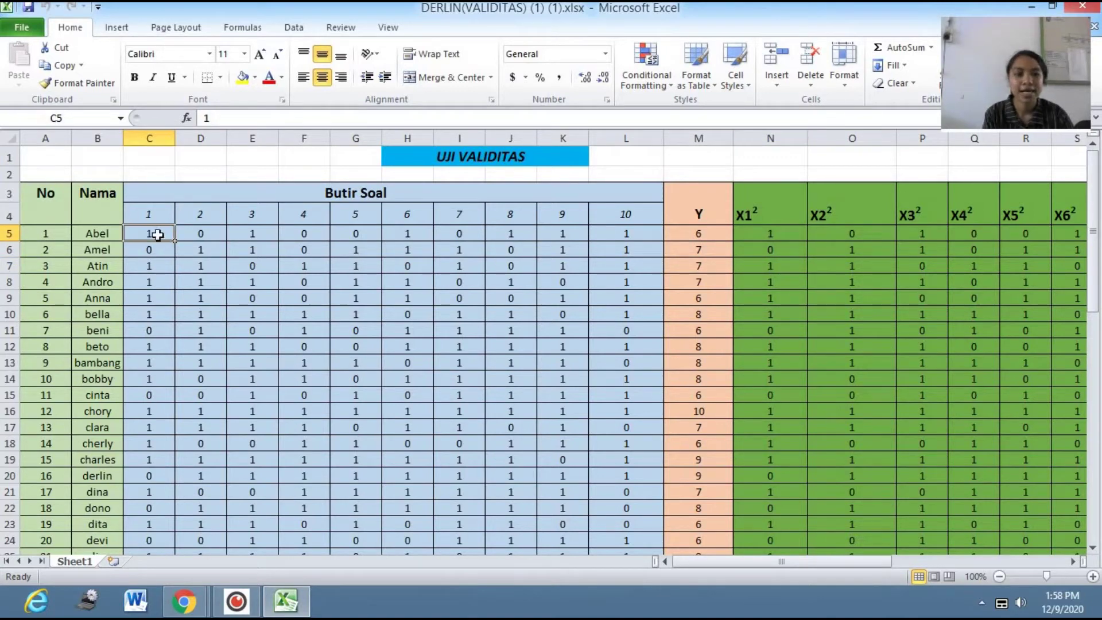
left_click(765, 235)
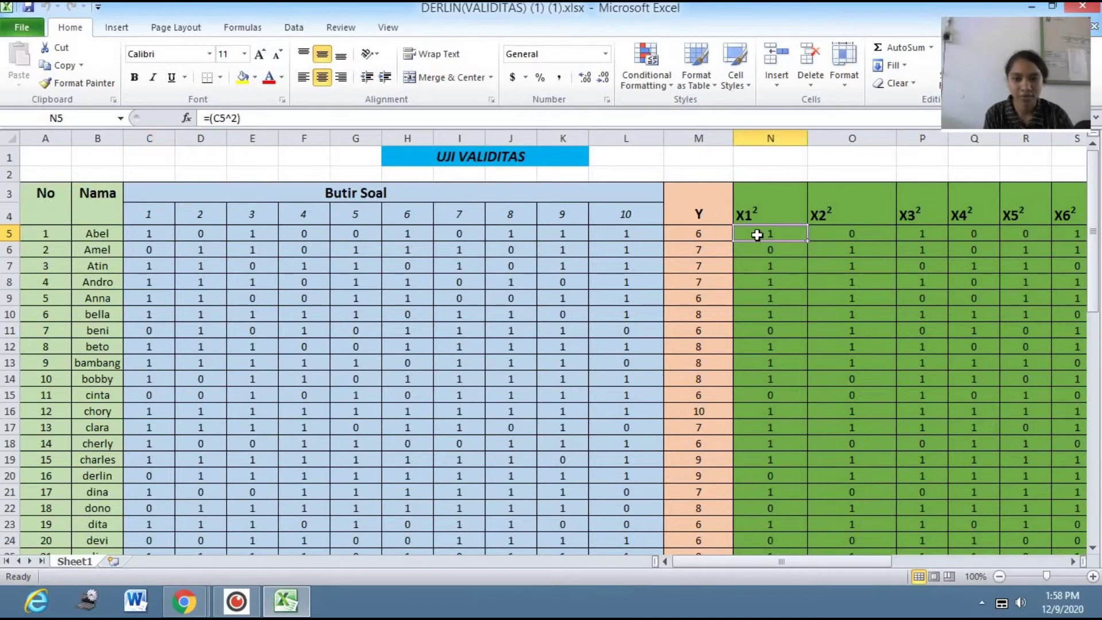
left_click(156, 249)
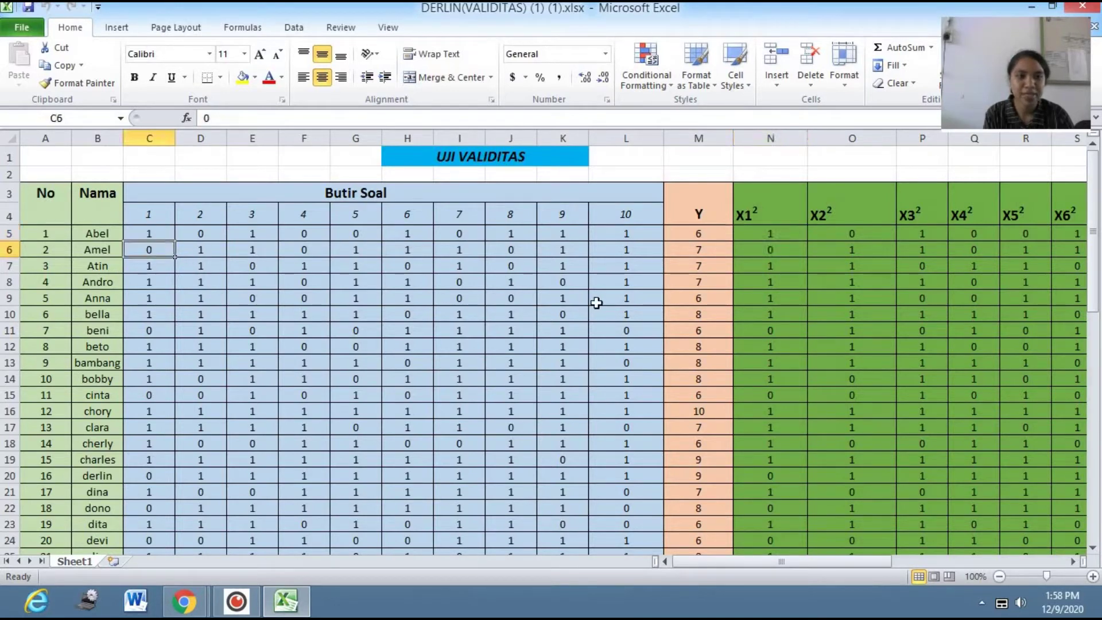
left_click(785, 249)
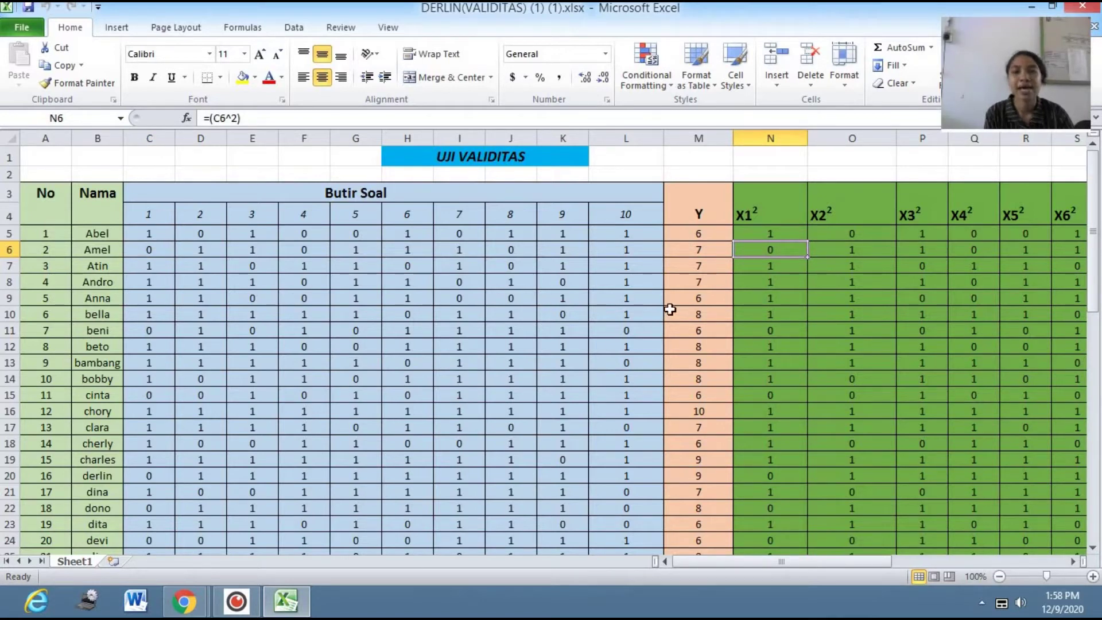
left_click(220, 297)
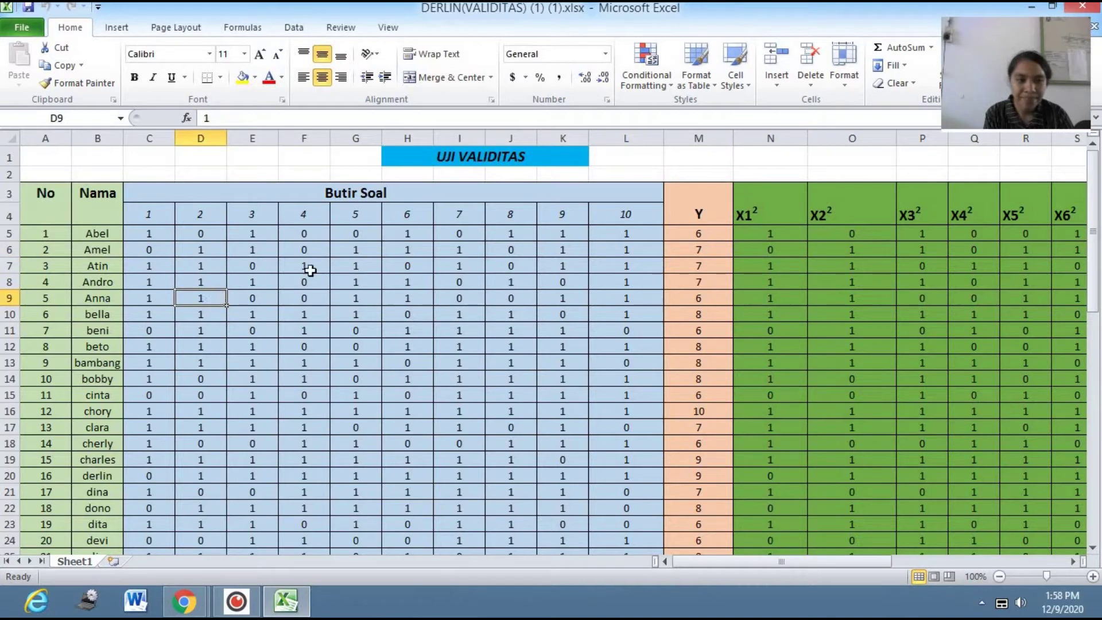
left_click(832, 282)
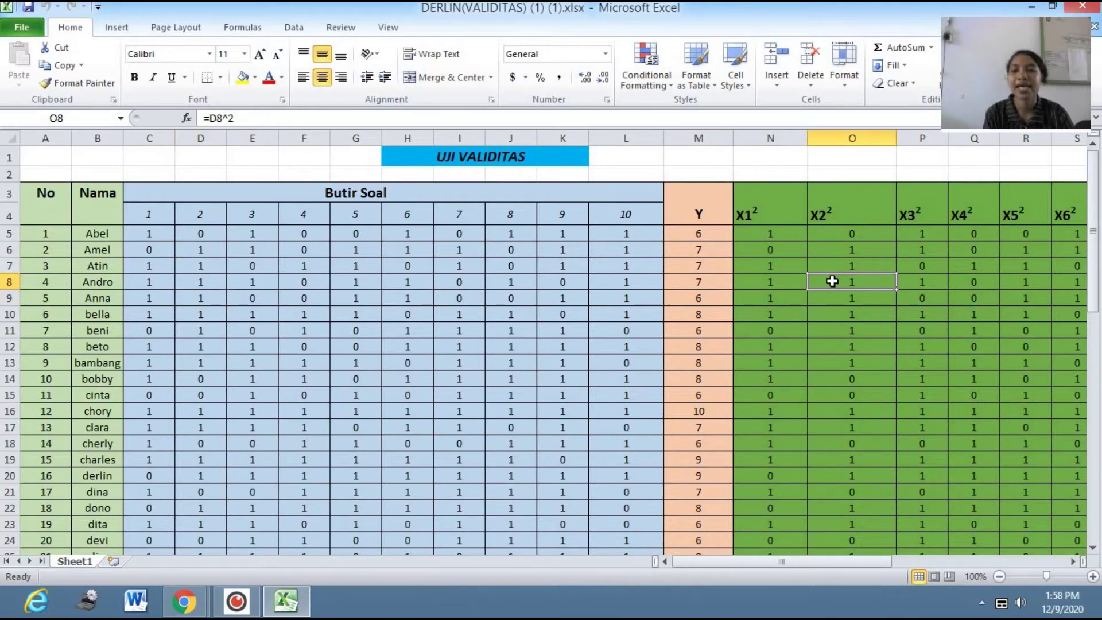
Review the squaring formulas down the X2² column to row 23 and across that row to X10².
key("Down")
key("Down")
key("Down")
key("Down")
key("Down")
key("Down")
key("Down")
key("Down")
key("Down")
key("Down")
key("Down")
key("Down")
key("Down")
key("Down")
key("Down")
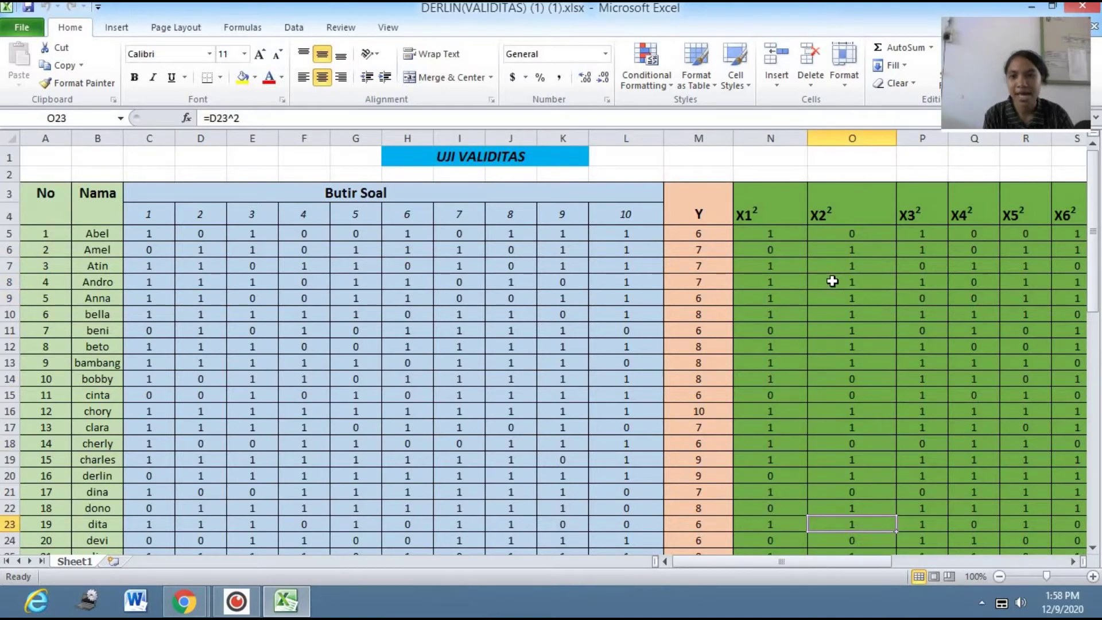
key("Right")
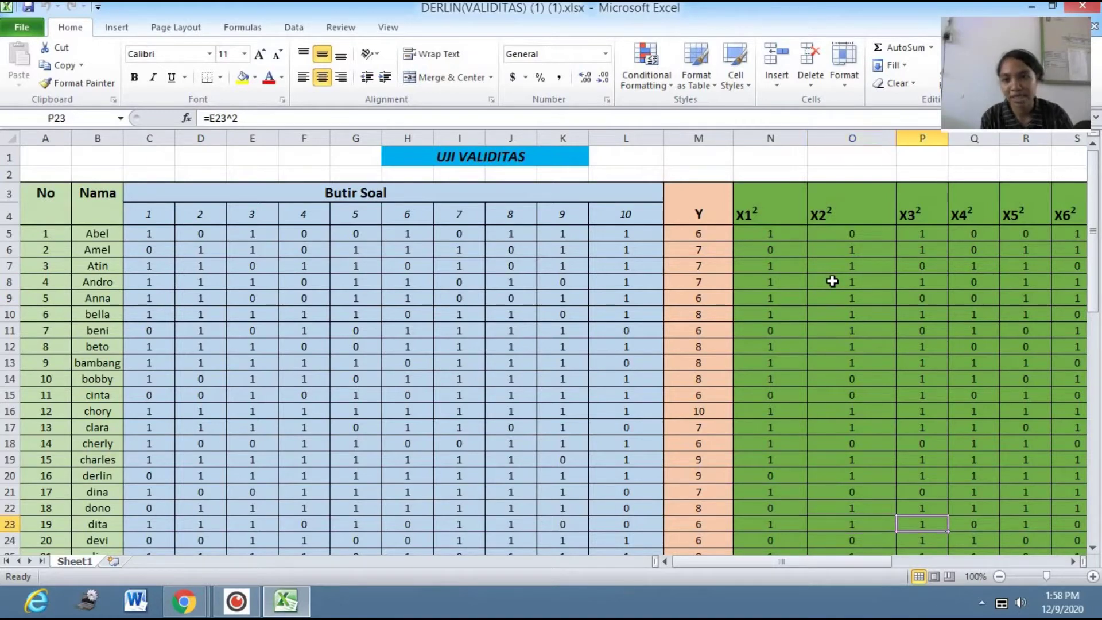
key("Right")
key("Right")
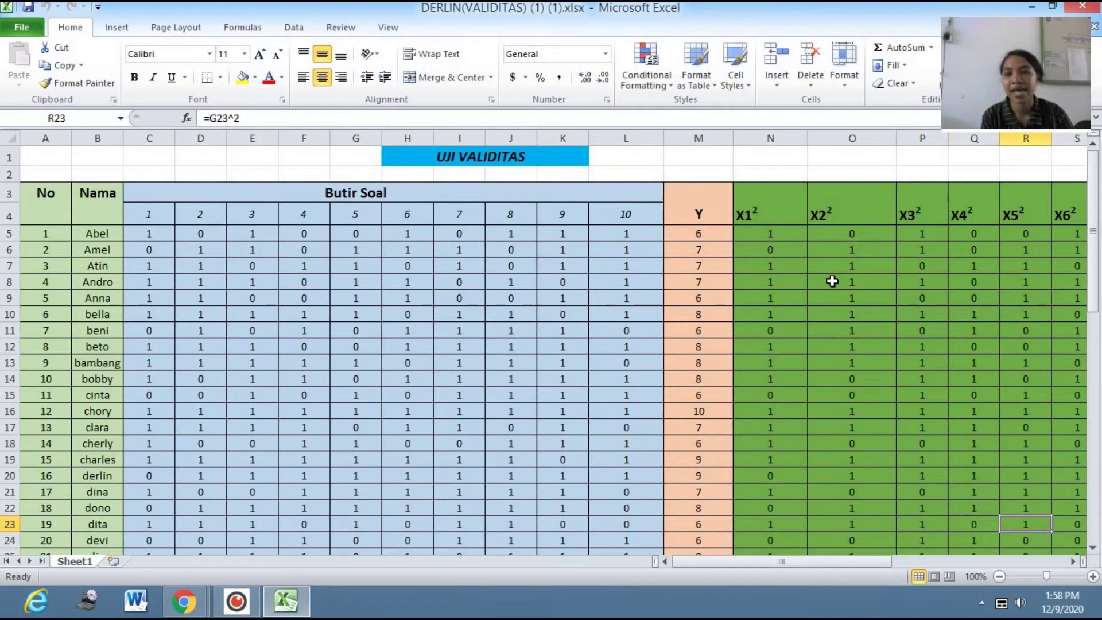
key("Right")
key("Right")
key("Right")
key("Right")
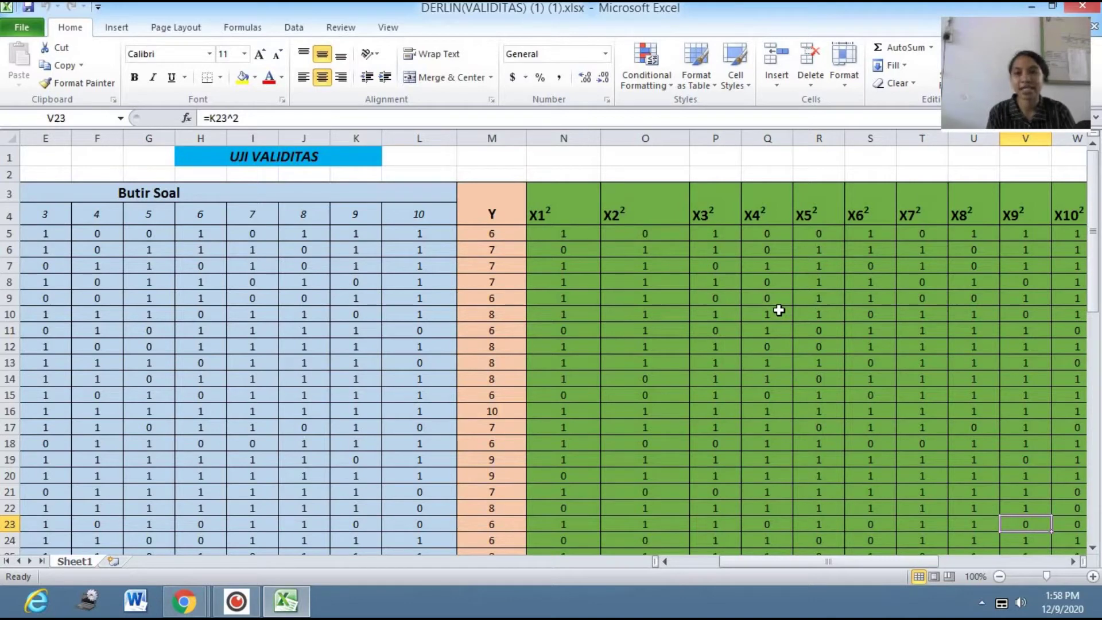
key("Right")
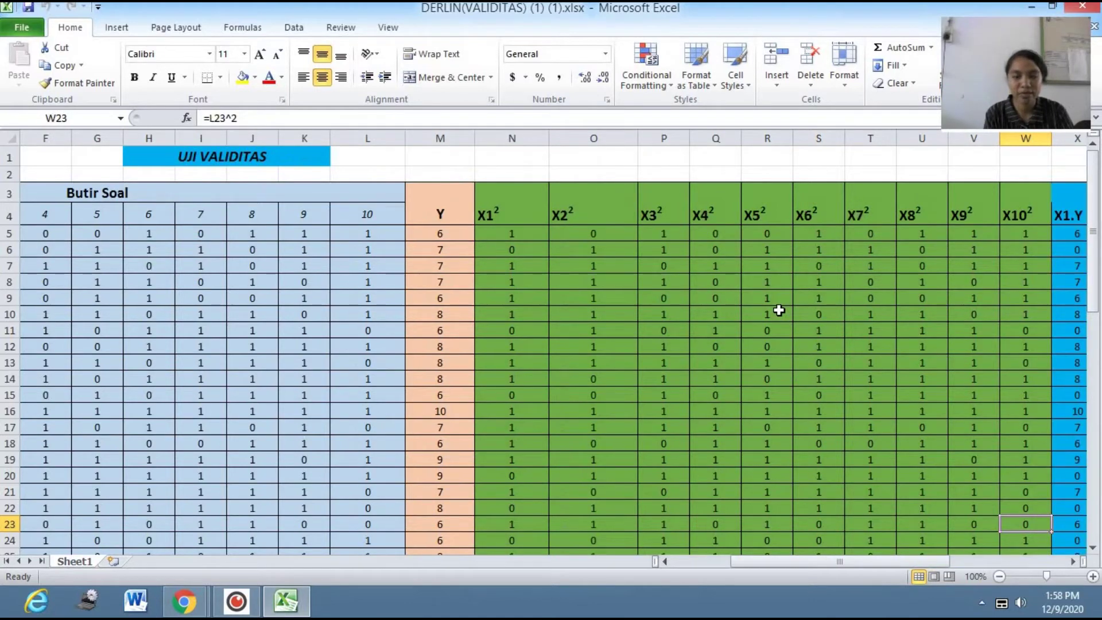
Check the X1.Y product formula in row 23 and trace its factors using the first student's item 1 score and Y total.
key("Right")
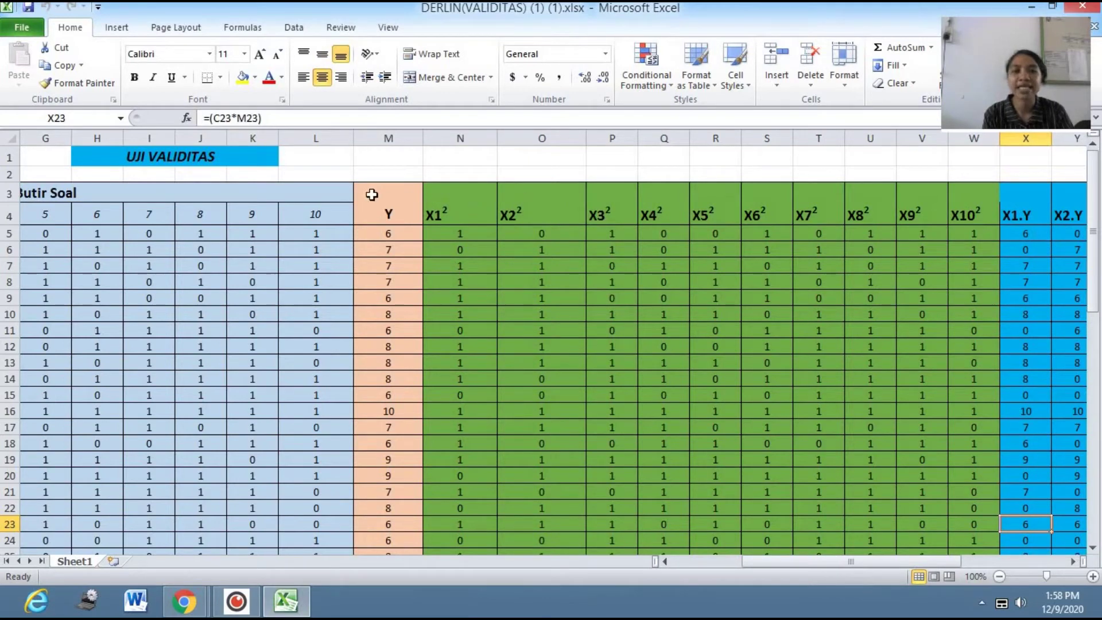
left_click(464, 224)
key("Left")
key("Left")
key("Left")
key("Left")
key("Left")
key("Left")
key("Left")
key("Left")
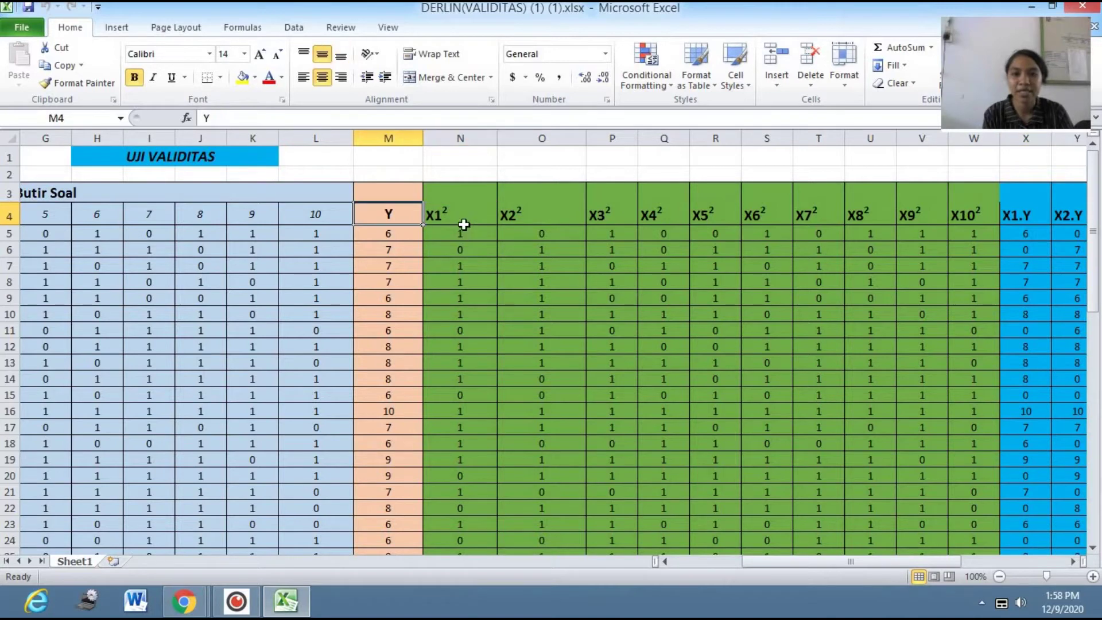
key("Left")
key("Left")
key("Left")
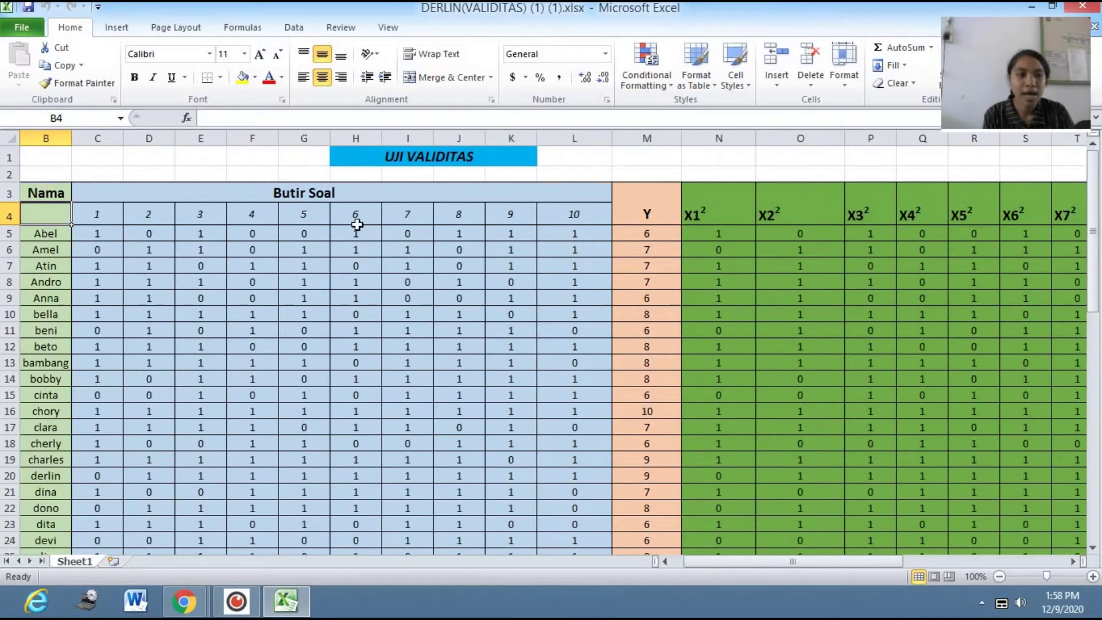
left_click(106, 233)
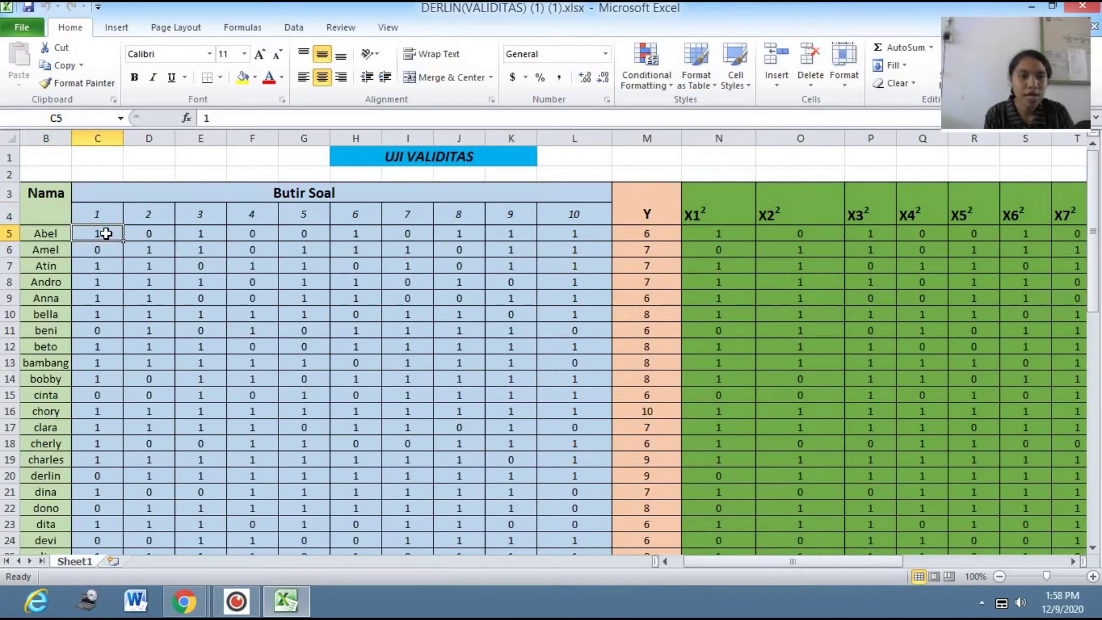
left_click(669, 230)
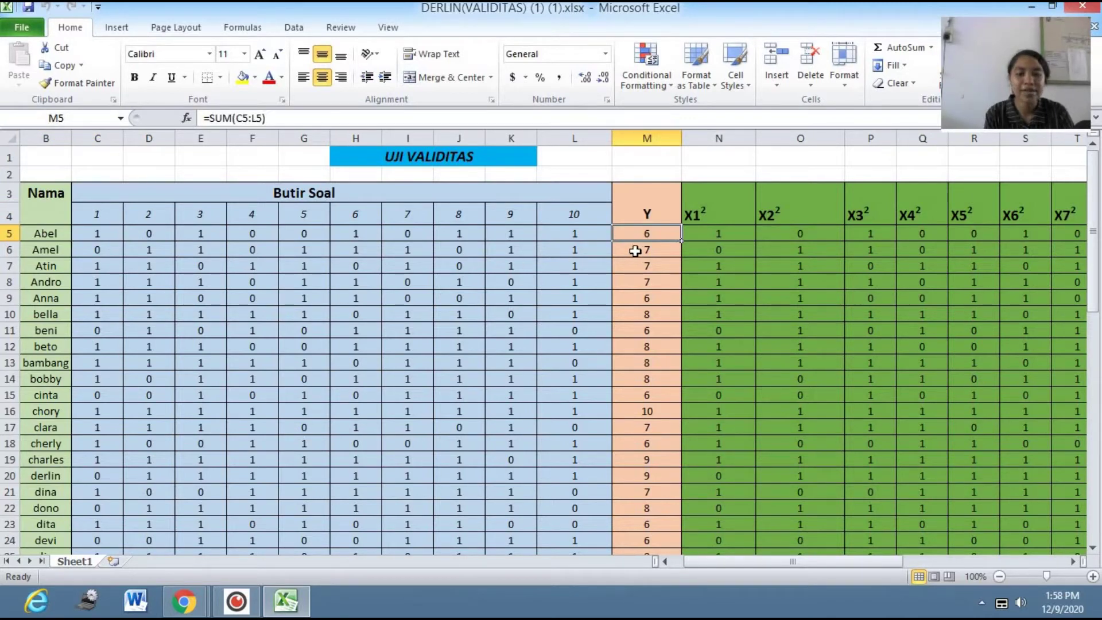
Compare the item 2 scores with the Y totals in rows 5 and 6 as the factors of X2.Y.
left_click(140, 234)
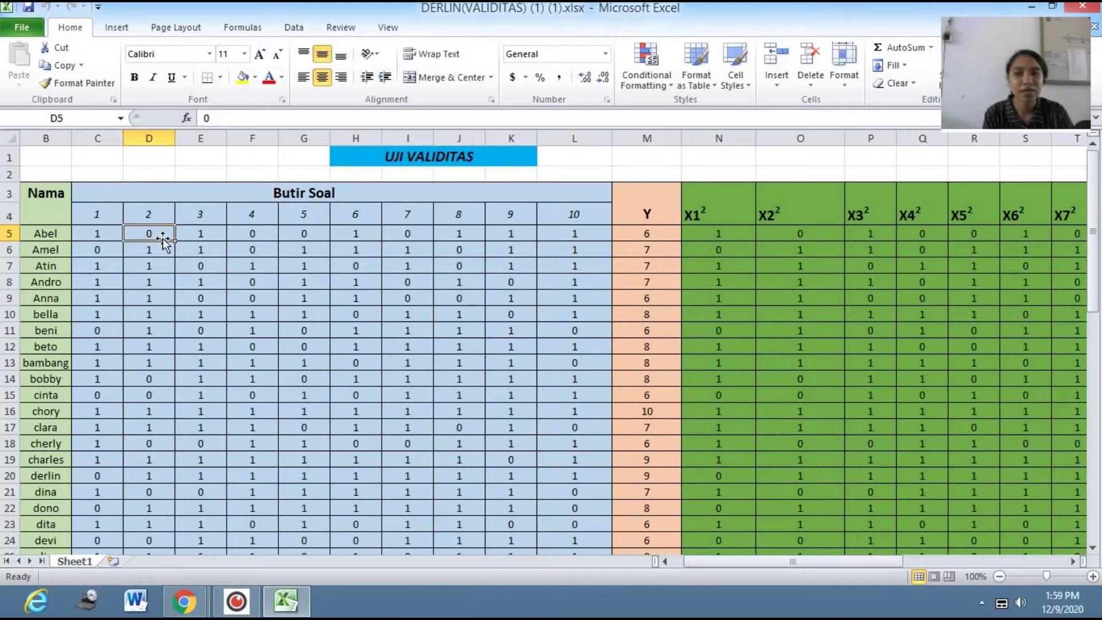
left_click(671, 233)
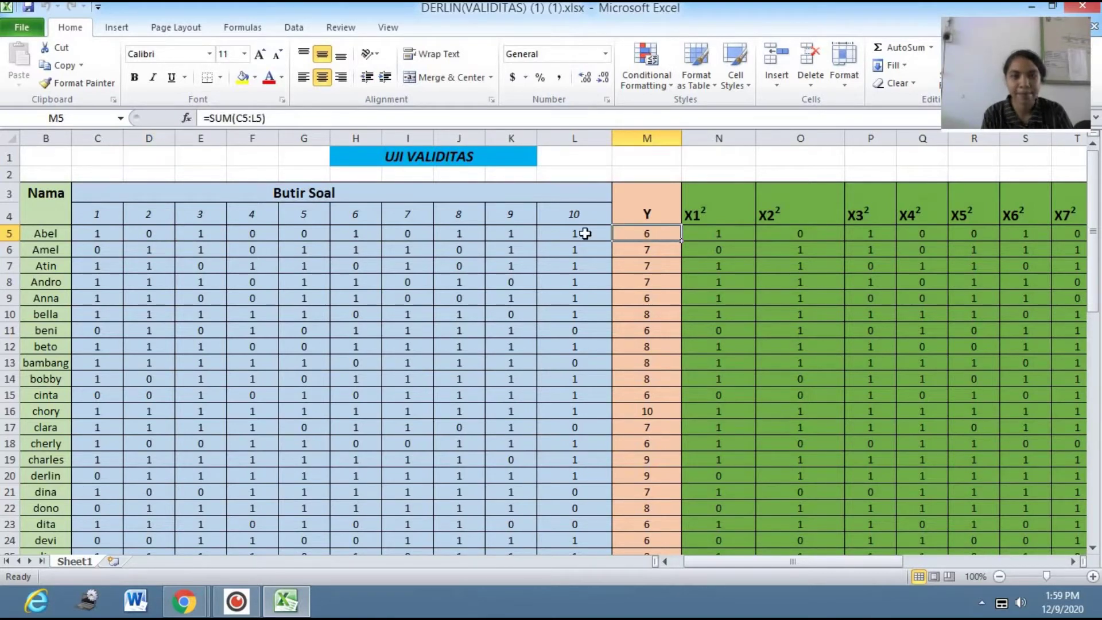
left_click(170, 250)
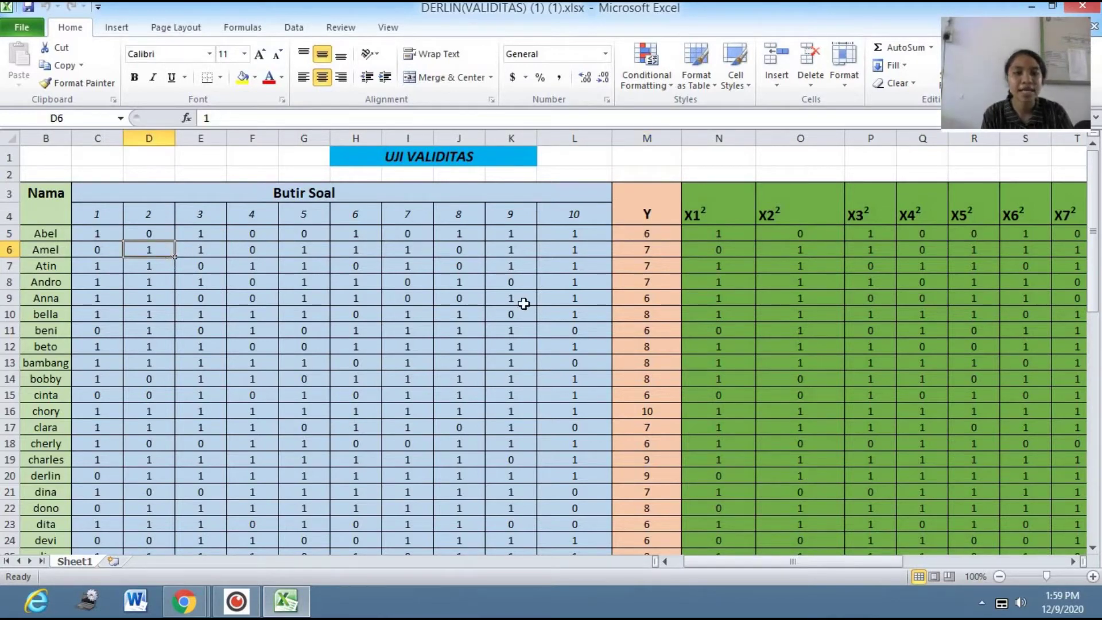
left_click(642, 254)
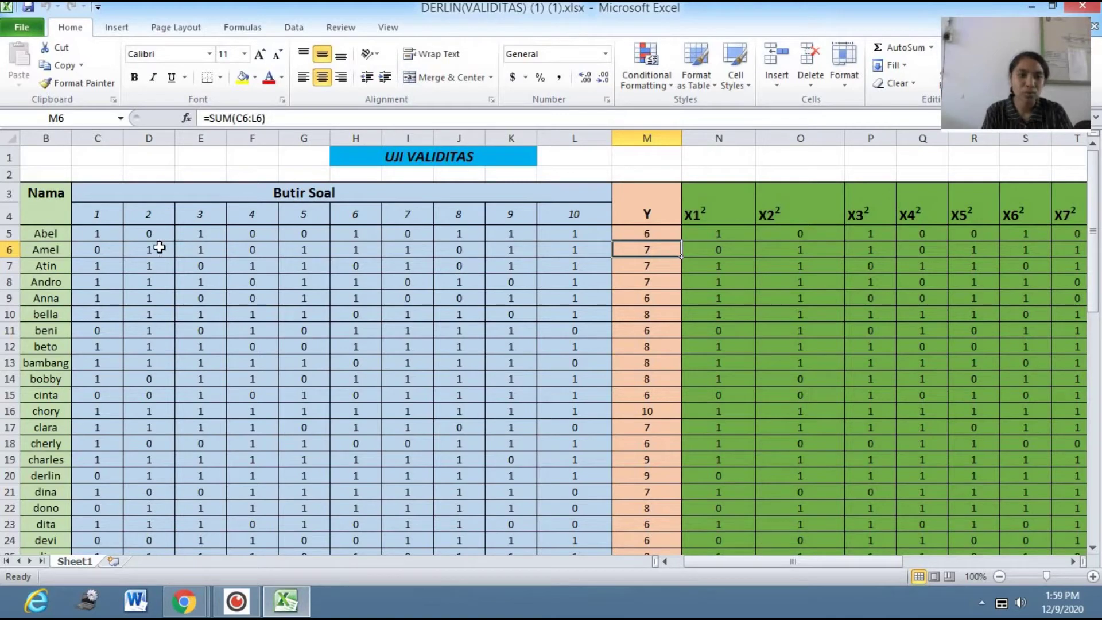
left_click(159, 247)
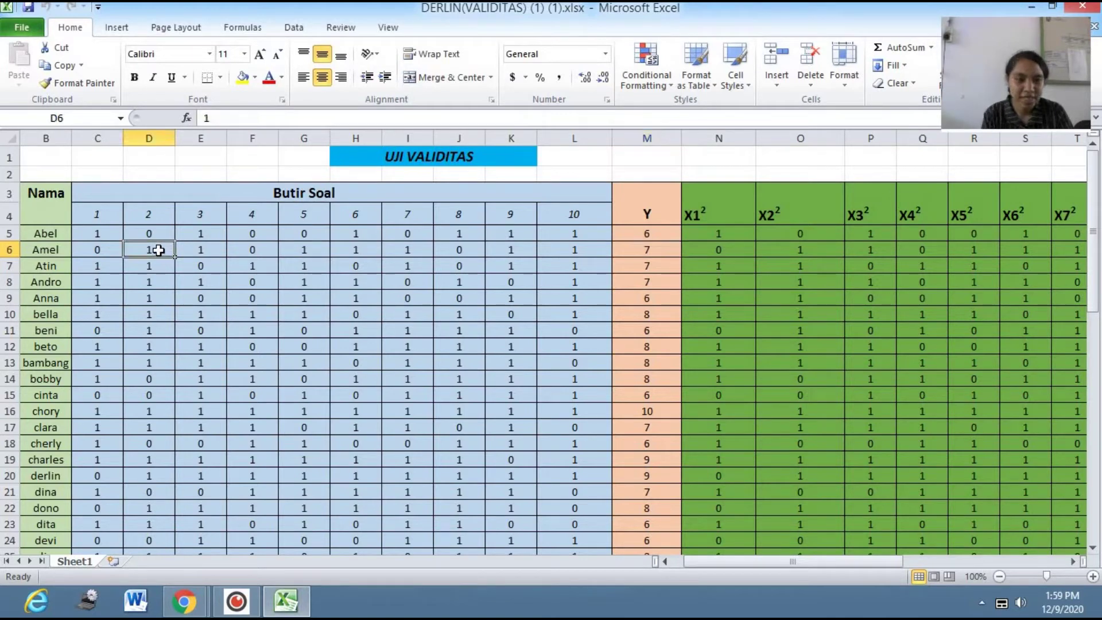
left_click(660, 248)
Review row 6 across the squared columns and the product columns X1.Y to X10.Y.
key("Right")
key("Right")
key("Right")
key("Right")
key("Right")
key("Right")
key("Right")
key("Right")
key("Right")
key("Right")
key("Right")
key("Right")
key("Right")
key("Right")
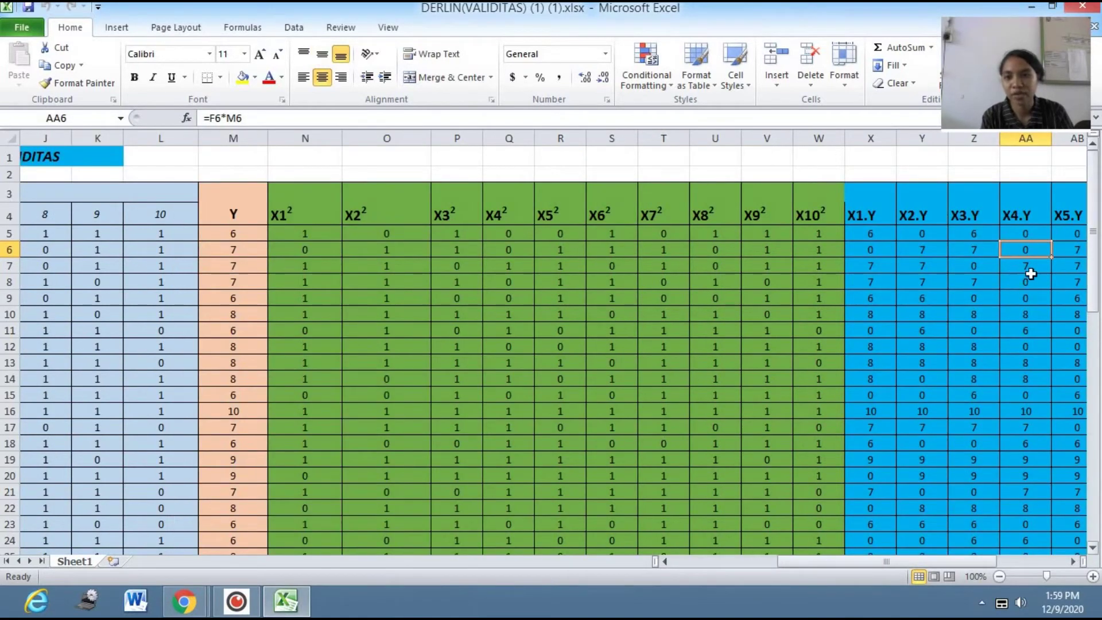
key("Right")
key("Right")
key("Right")
key("Right")
key("Right")
key("Right")
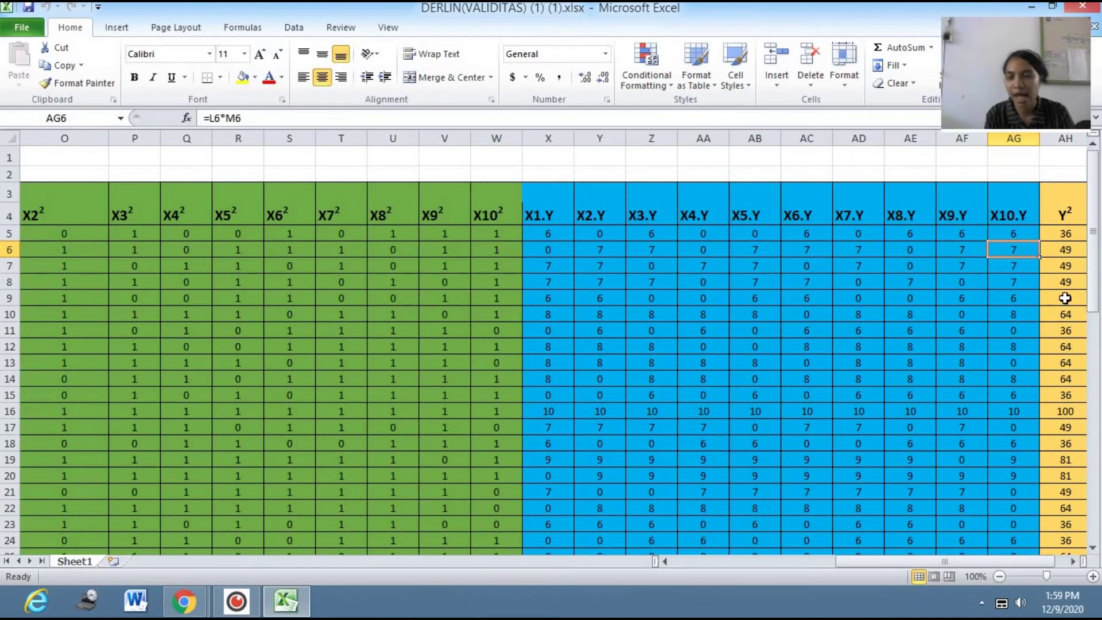
Compare the first student's Y² value in row 5 with the Y total in the same row.
left_click(1062, 237)
key("Left")
key("Left")
key("Left")
key("Left")
key("Left")
key("Left")
key("Left")
key("Left")
key("Left")
key("Left")
key("Left")
key("Left")
key("Left")
key("Left")
key("Left")
key("Left")
key("Left")
key("Left")
key("Left")
key("Left")
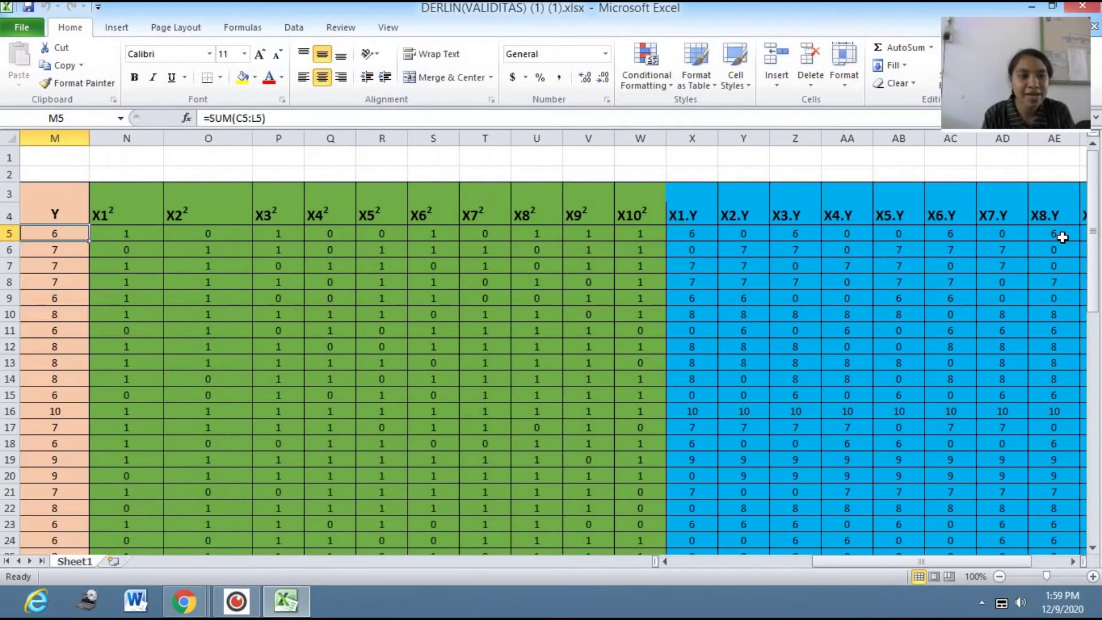
Check the Y² formula in row 5 and select the X1.Y to X10.Y products that it sums.
key("Right")
key("Right")
key("Right")
key("Right")
key("Right")
key("Right")
key("Right")
key("Right")
key("Right")
key("Right")
key("Right")
key("Right")
key("Right")
key("Right")
key("Right")
key("Right")
key("Right")
key("Right")
key("Right")
key("Right")
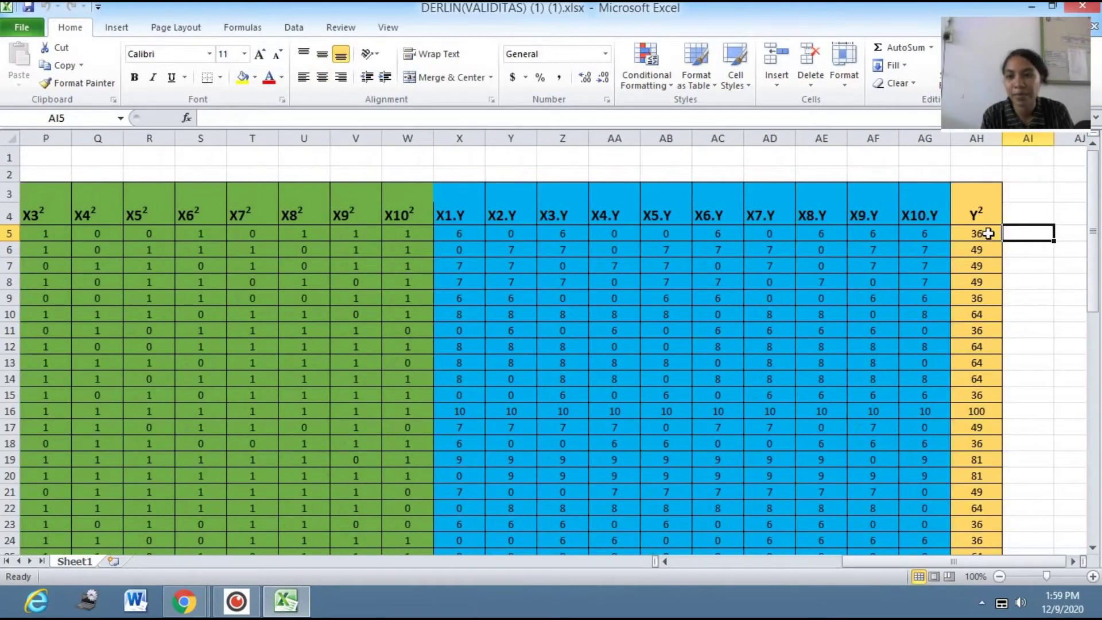
left_click(989, 234)
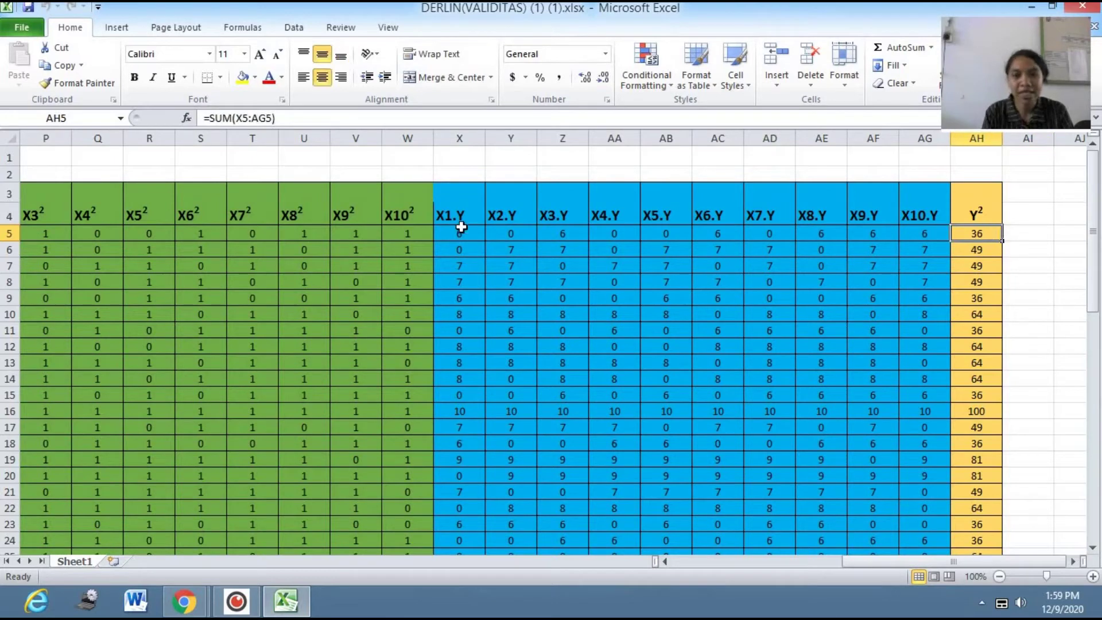
left_click_drag(461, 230, 921, 233)
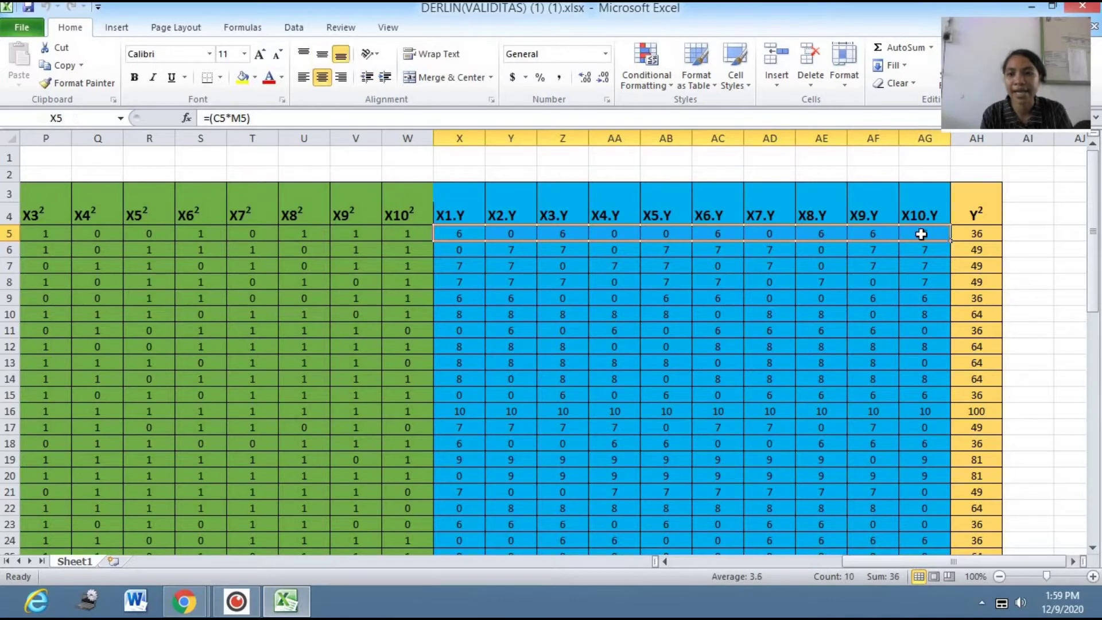
Review the totals in rows 35 and 36 beneath the squared and product columns.
left_click(899, 300)
key("Left")
key("Left")
key("Left")
key("Left")
key("Left")
key("Left")
key("Left")
key("Left")
key("Left")
key("Left")
key("Left")
key("Left")
key("Left")
key("Left")
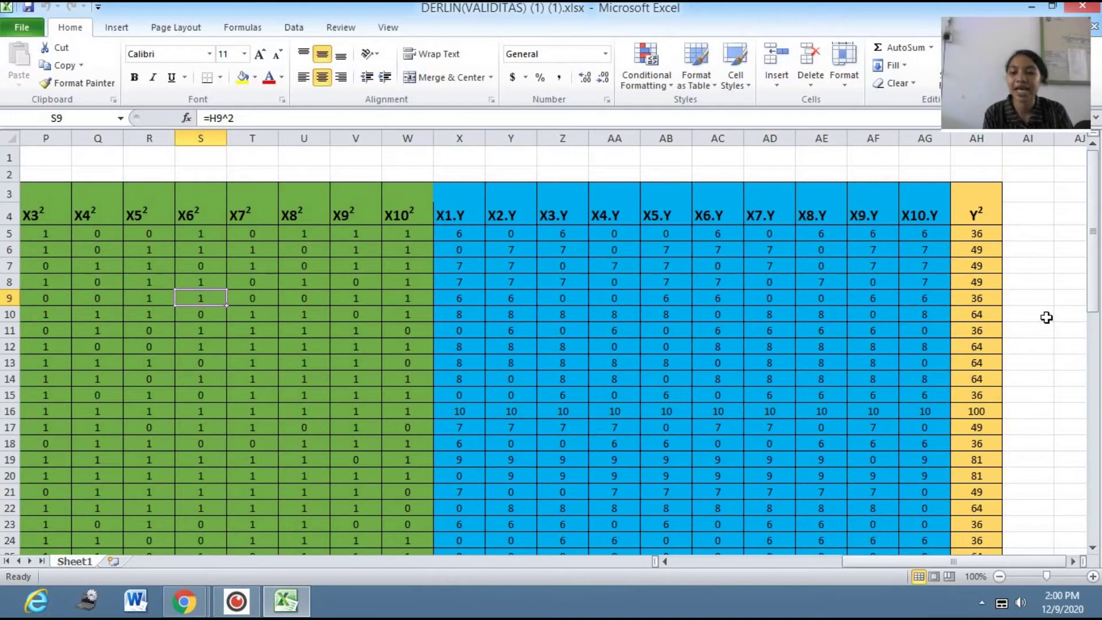
key("Down")
key("Down")
key("Down")
key("Down")
key("Down")
key("Down")
key("Down")
key("Down")
key("Down")
key("Down")
key("Down")
key("Down")
key("Down")
key("Down")
key("Down")
key("Down")
key("Down")
key("Down")
key("Down")
key("Down")
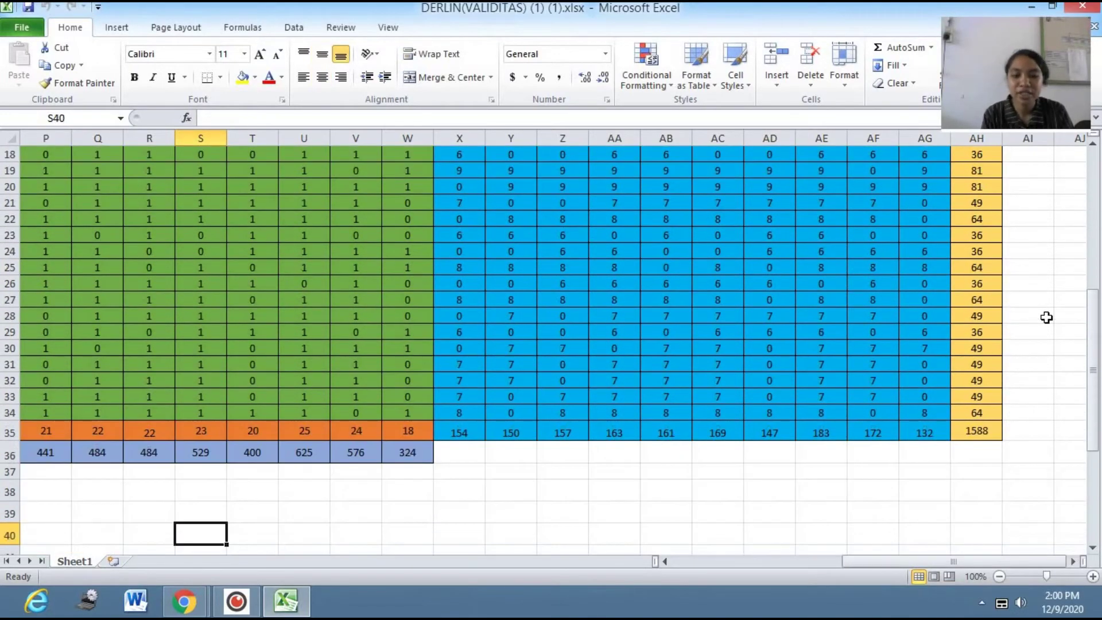
Check the Σ and Σ² formulas in rows 35 and 36 beneath the item score columns, including items 1, 6 and 8.
key("Left")
key("Left")
key("Left")
key("Left")
key("Left")
key("Left")
key("Left")
key("Left")
key("Left")
key("Left")
key("Left")
key("Left")
key("Left")
key("Left")
key("Left")
key("Left")
key("Left")
key("Left")
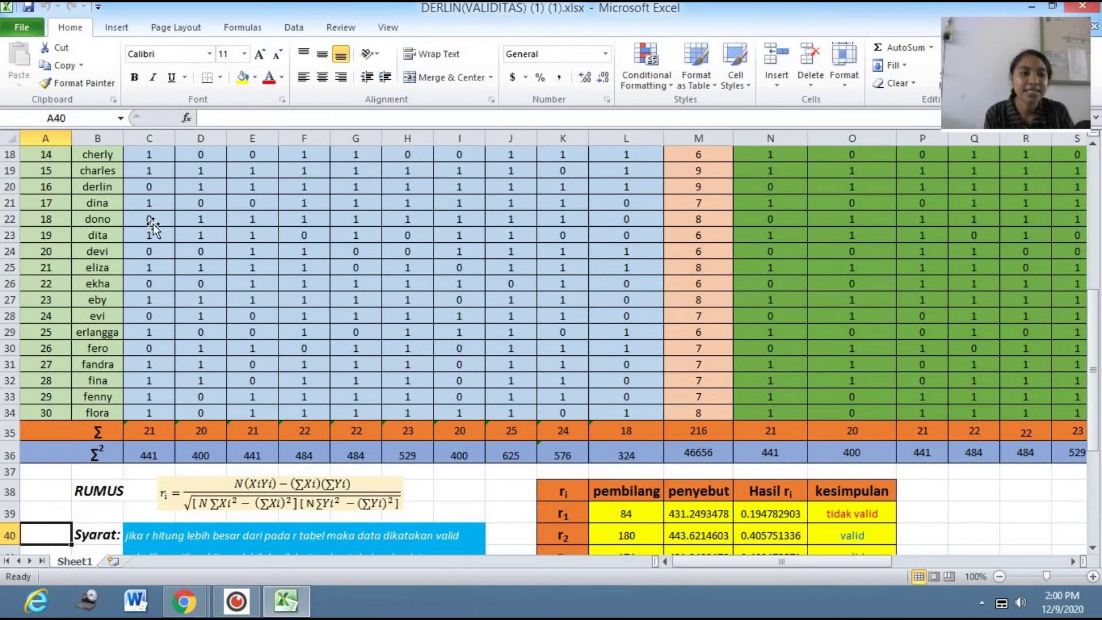
left_click(153, 224)
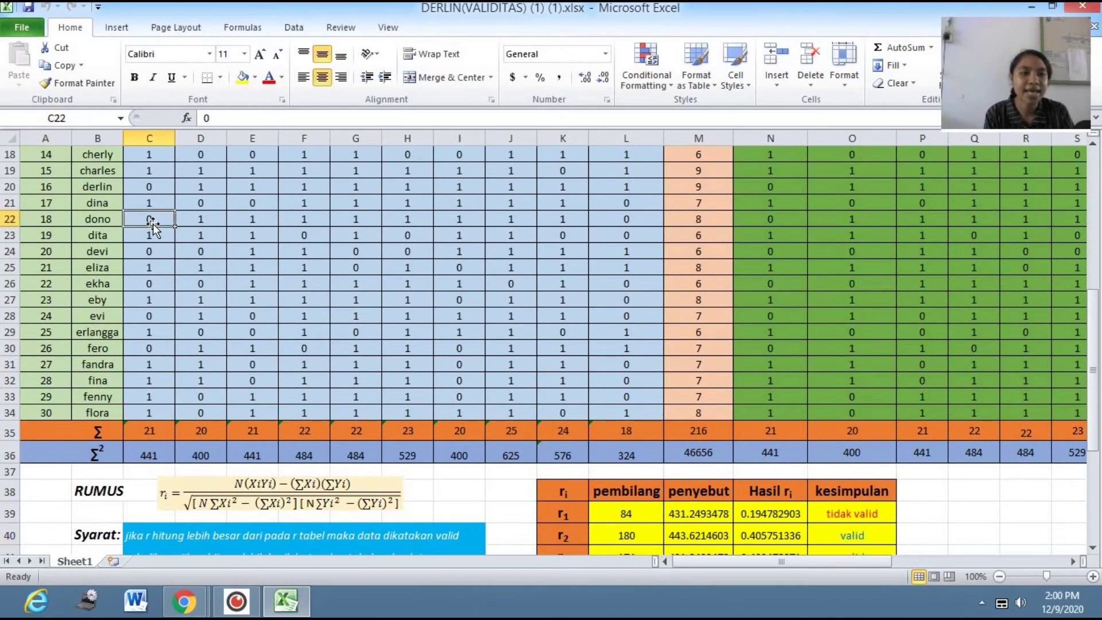
left_click(146, 436)
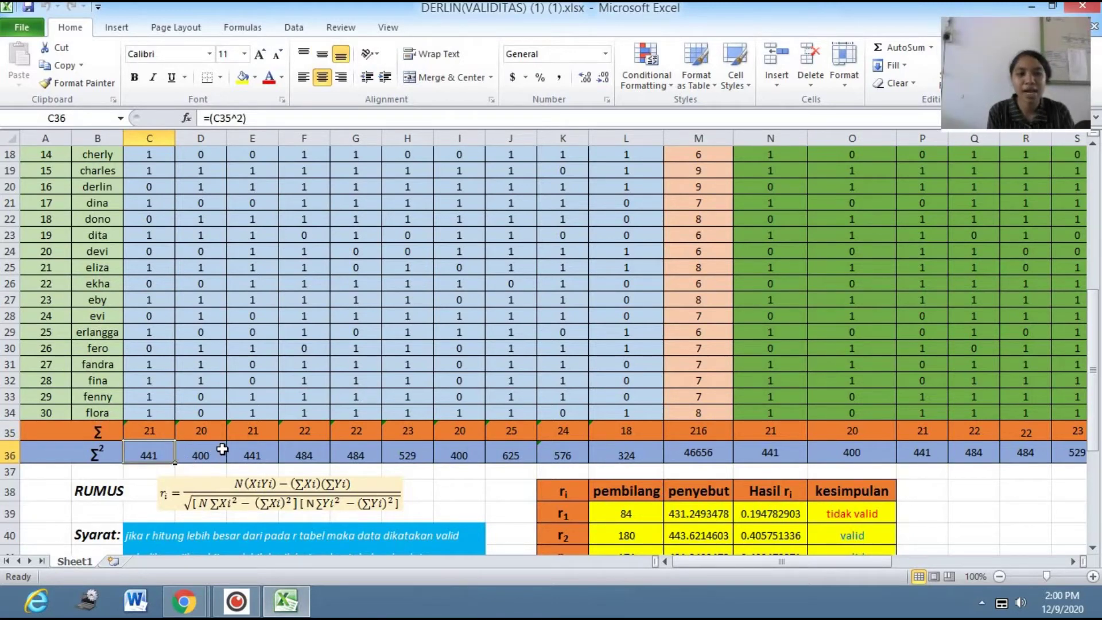
left_click(421, 439)
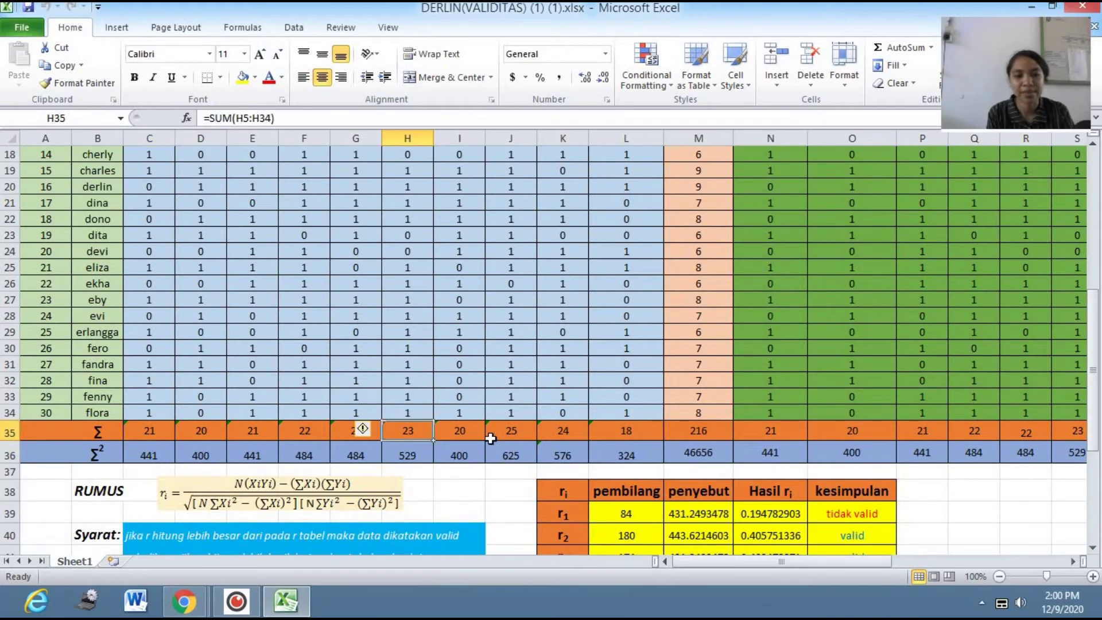
left_click(499, 437)
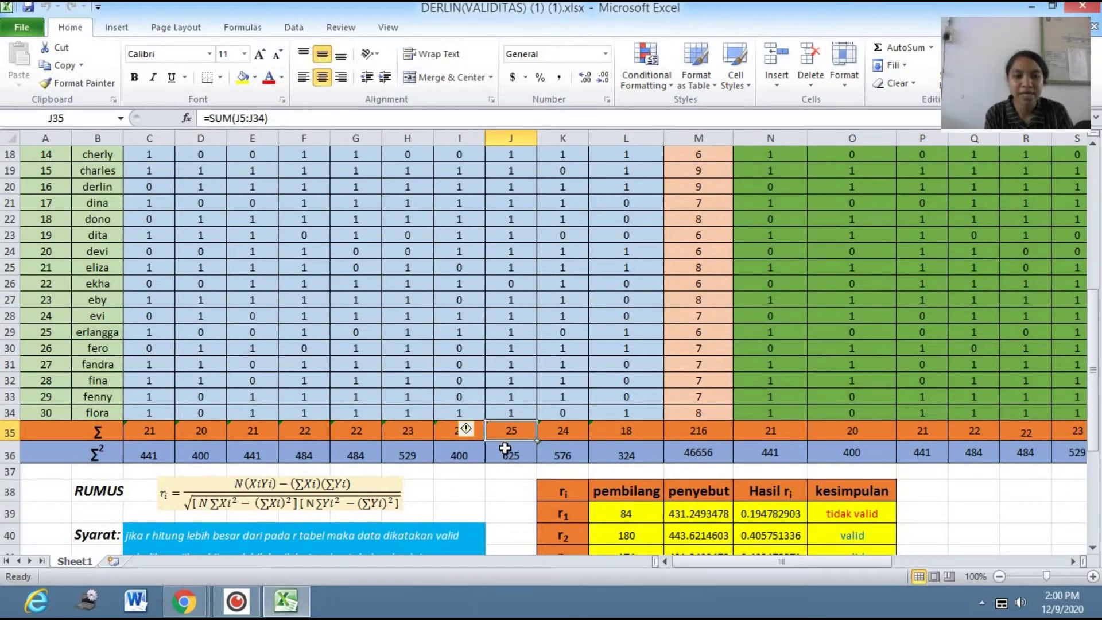
left_click(506, 452)
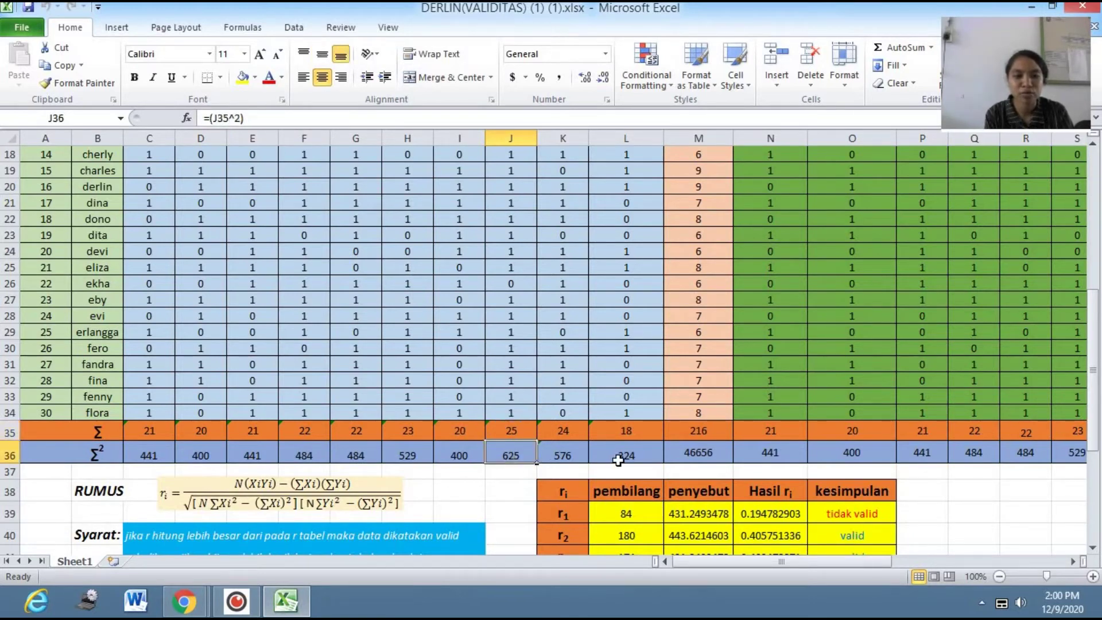
Follow the Σ² row across to column S and examine the rᵢ results table, including the conclusion for r1.
key("Right")
key("Right")
key("Right")
key("Right")
key("Right")
key("Right")
key("Right")
key("Right")
key("Right")
key("Right")
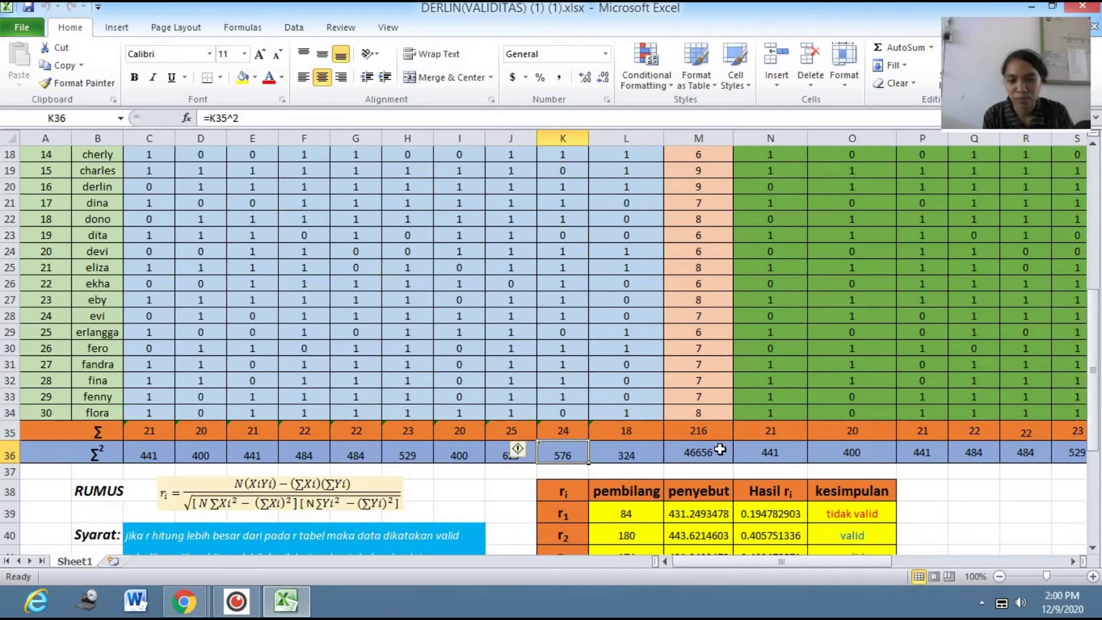
key("Left")
key("Down")
key("Down")
key("Down")
key("Down")
key("Down")
key("Down")
key("Down")
key("Down")
key("Down")
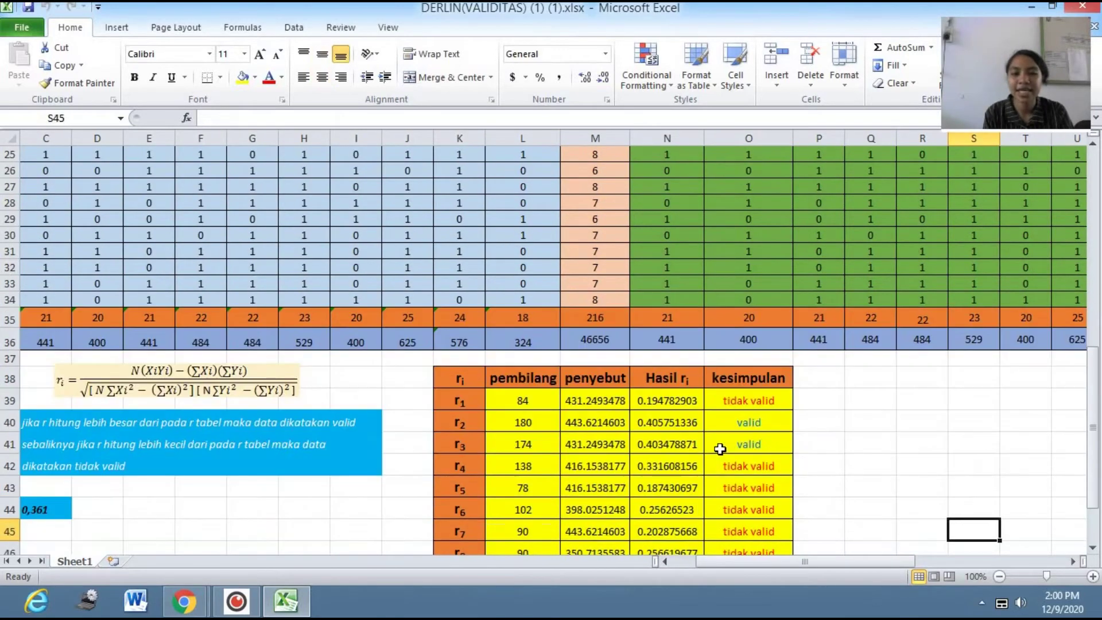
key("Left")
key("Left")
key("Left")
key("Left")
key("Left")
key("Left")
key("Left")
key("Left")
key("Left")
key("Left")
key("Left")
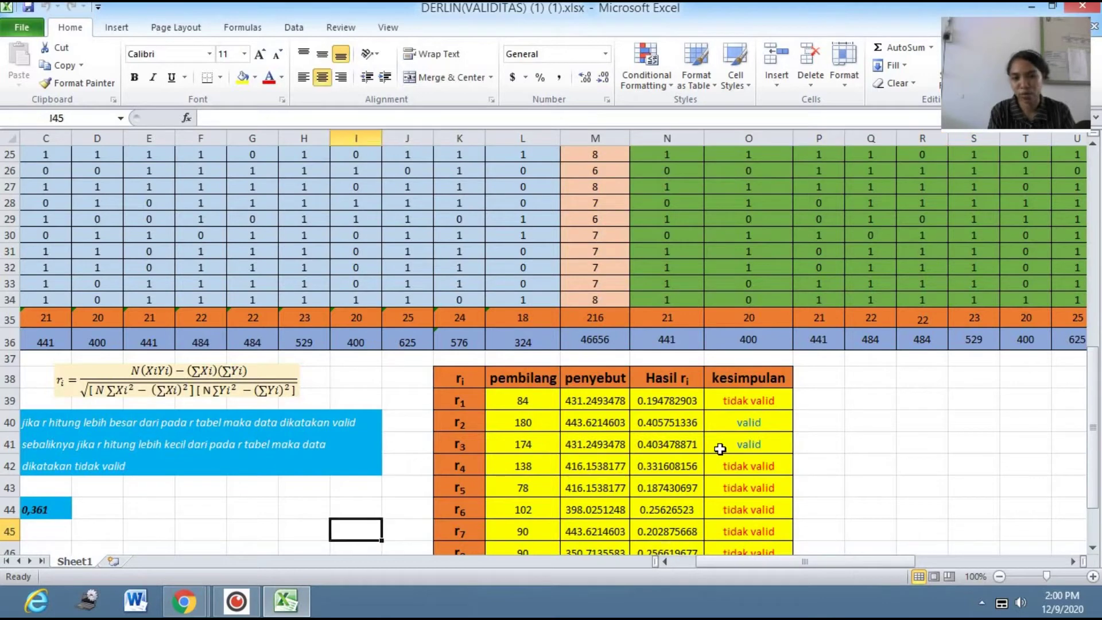
key("Left")
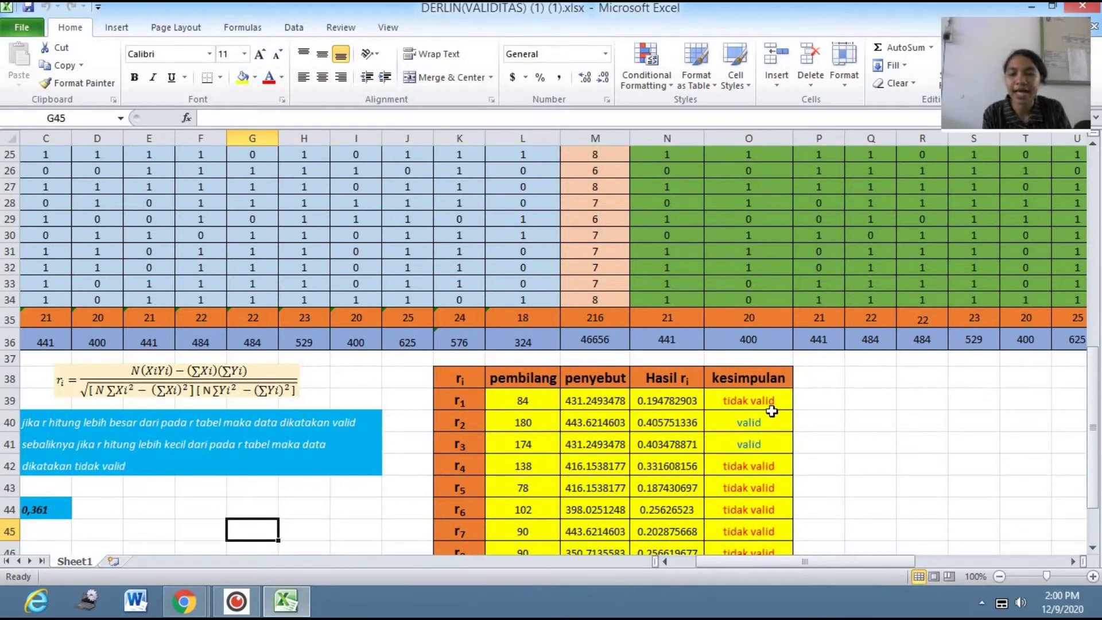
left_click(766, 409)
Read the Syarat rule for deciding validity and examine the rᵢ formula in the RUMUS text box.
key("Left")
key("Left")
key("Left")
key("Left")
key("Left")
key("Left")
key("Left")
key("Left")
key("Left")
key("Left")
key("Left")
key("Left")
key("Left")
key("Left")
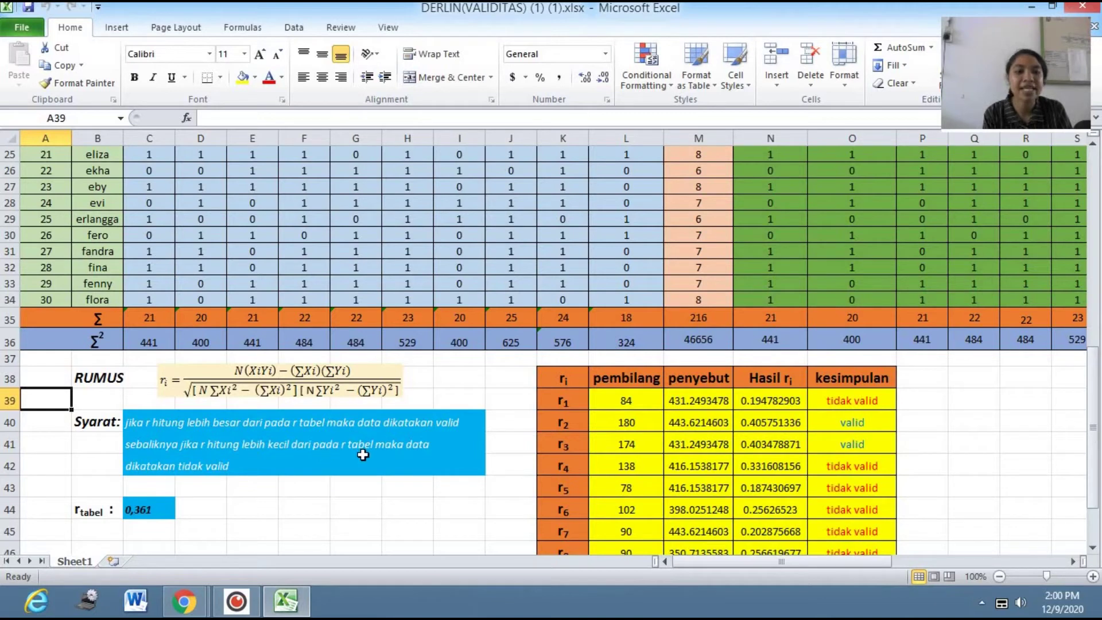
left_click(237, 471)
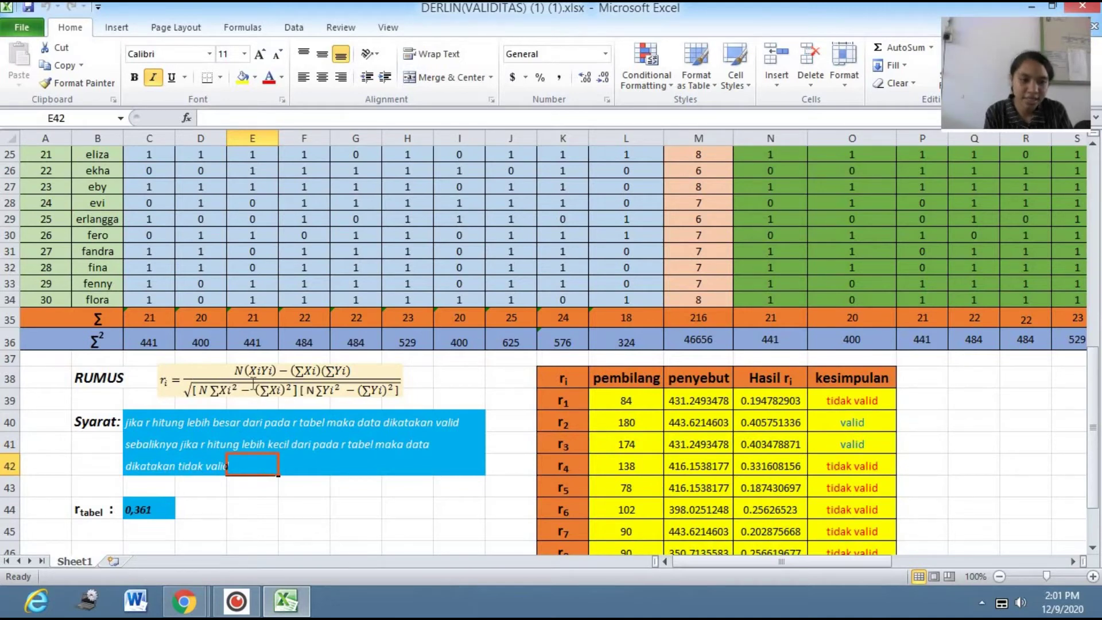
left_click(345, 369)
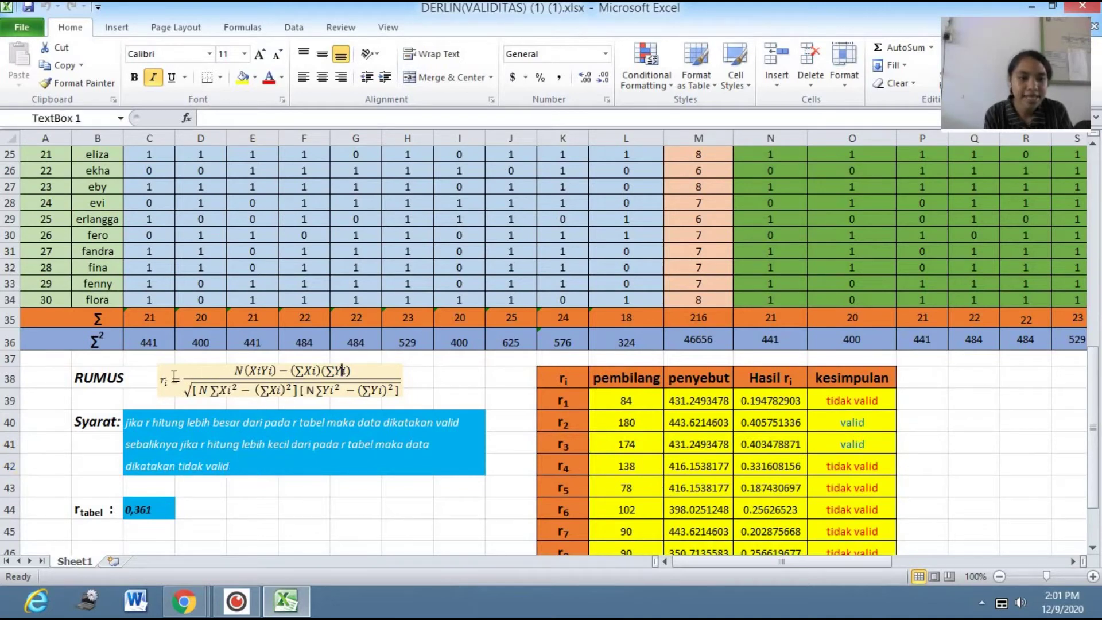
left_click(168, 380)
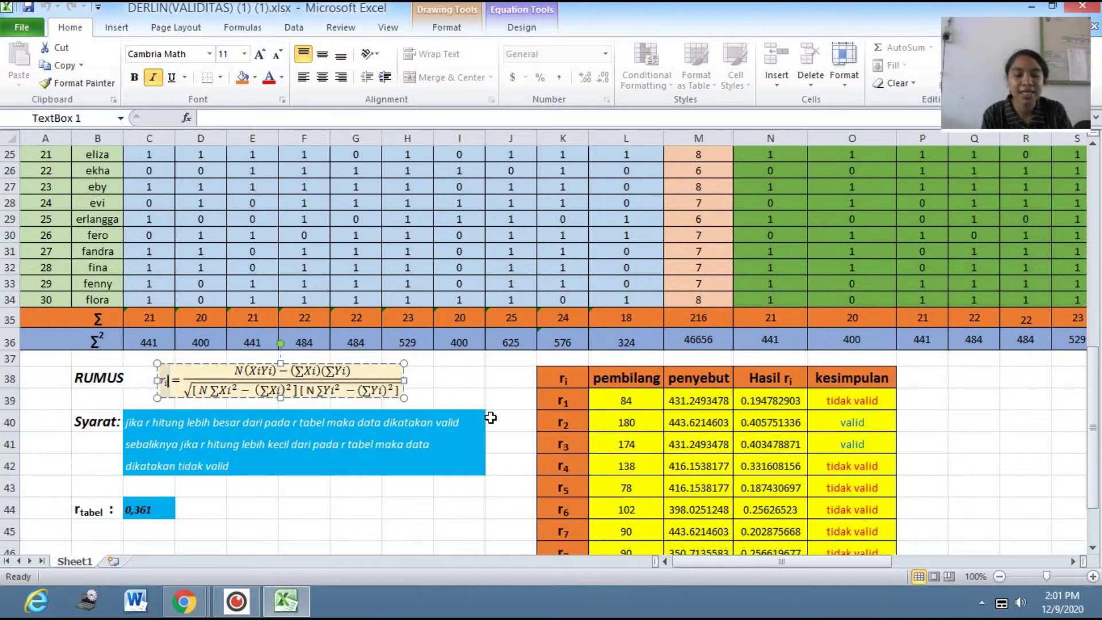
Look through the rᵢ results table from r1 to r10 and return to the r1 row.
left_click(572, 402)
key("Down")
key("Down")
key("Down")
key("Down")
key("Down")
key("Down")
key("Down")
key("Down")
key("Down")
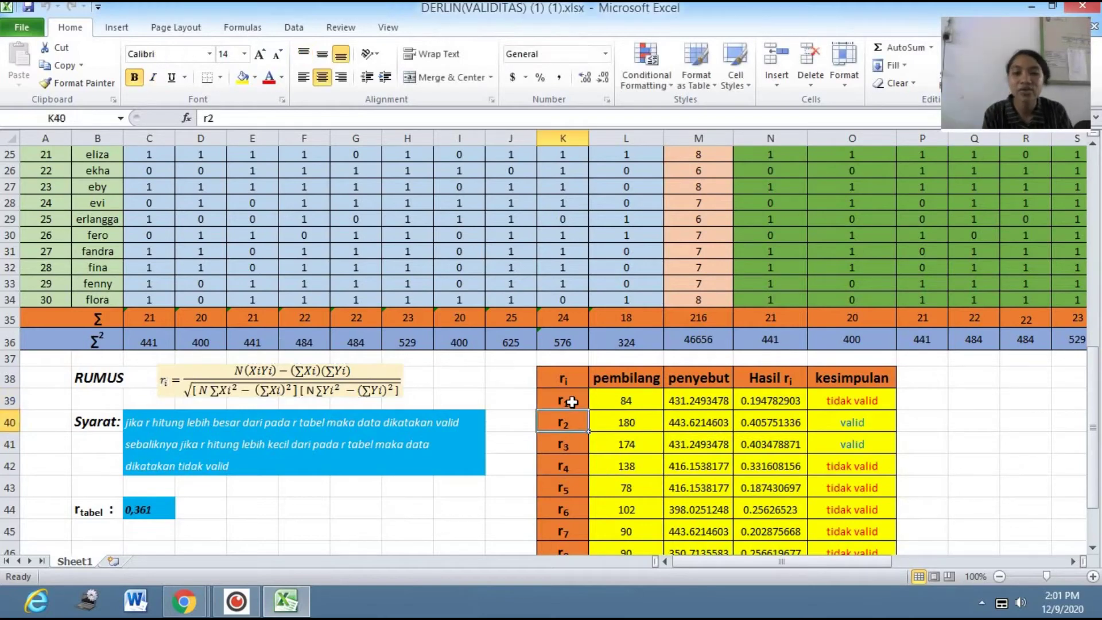
key("Down")
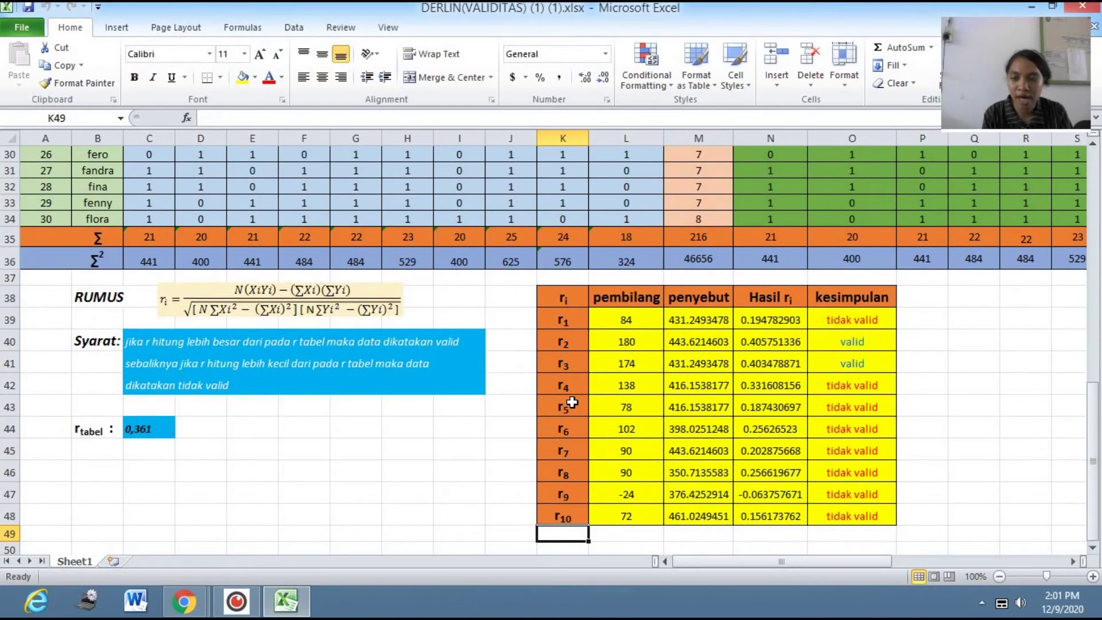
key("Up")
key("Up")
key("Up")
key("Up")
key("Up")
key("Up")
key("Up")
key("Up")
key("Up")
key("Up")
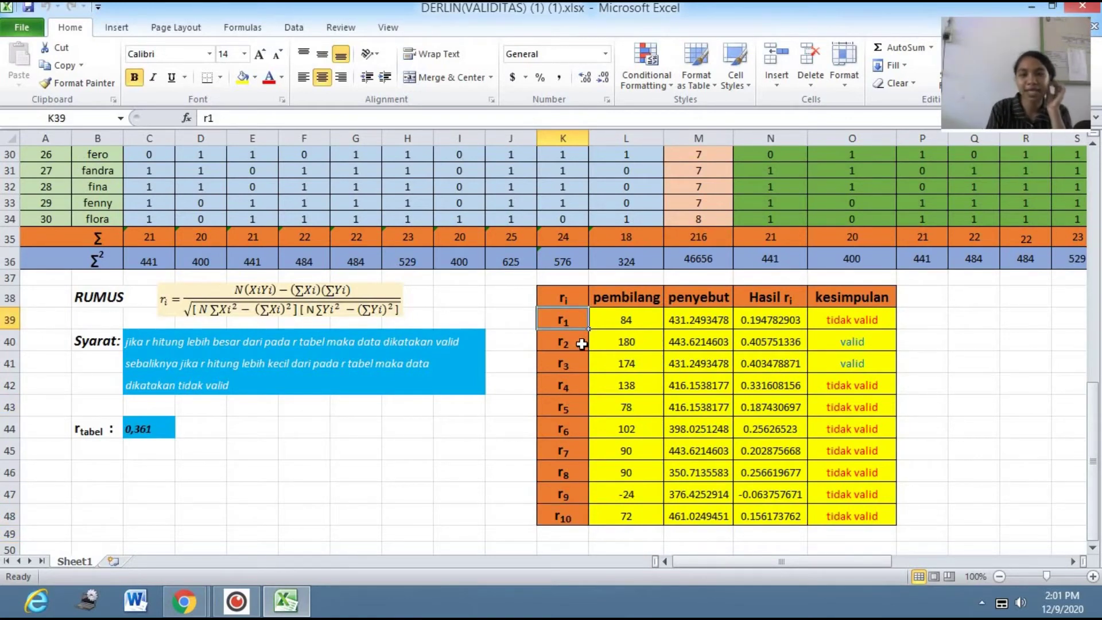
Examine the pembilang formula for r1, tracing its ΣX and ΣY totals in C35 and M35 and the numerator in RUMUS.
left_click(610, 327)
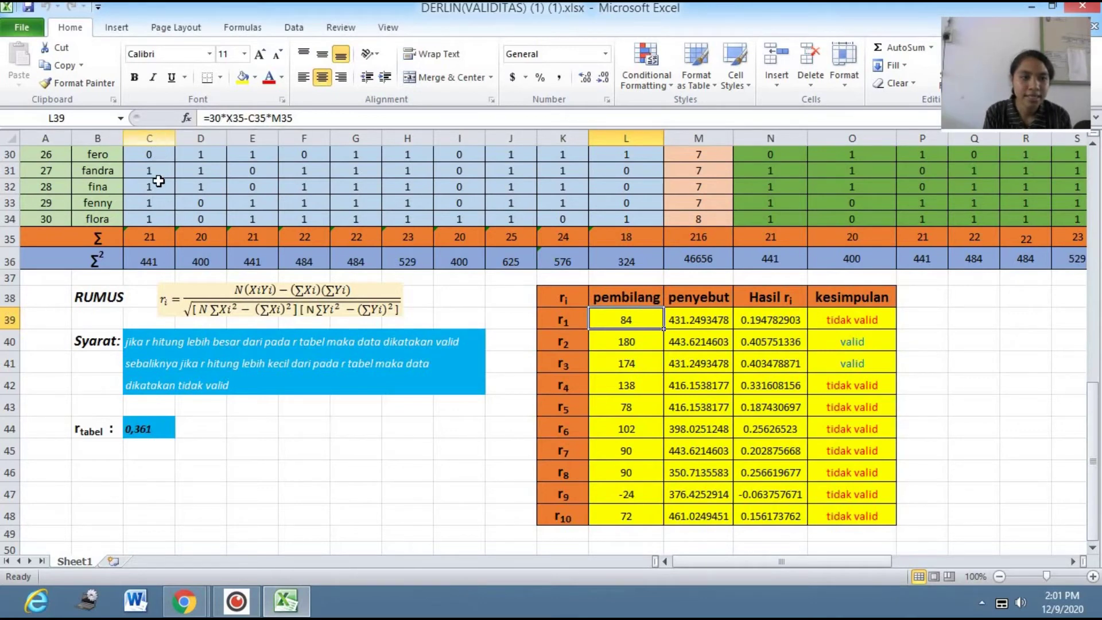
left_click(153, 238)
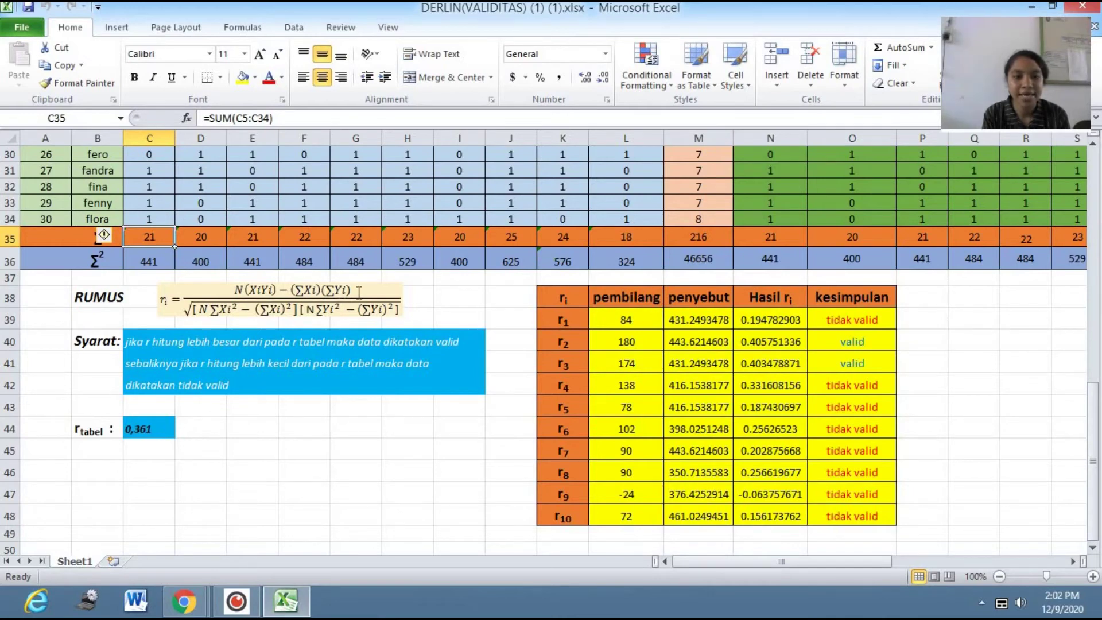
left_click(711, 236)
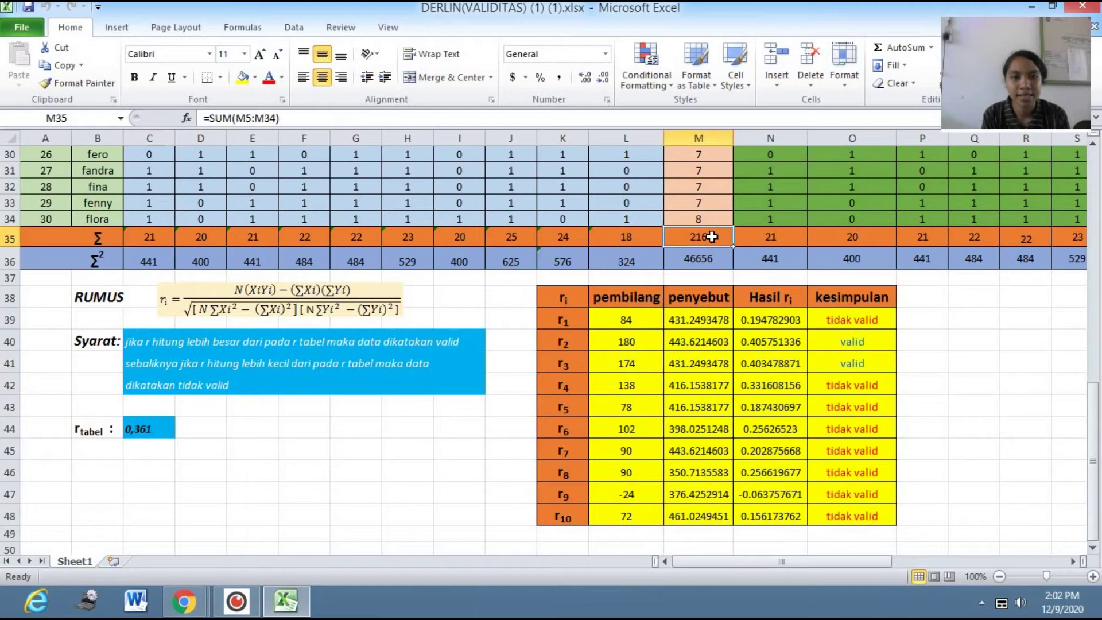
left_click(347, 287)
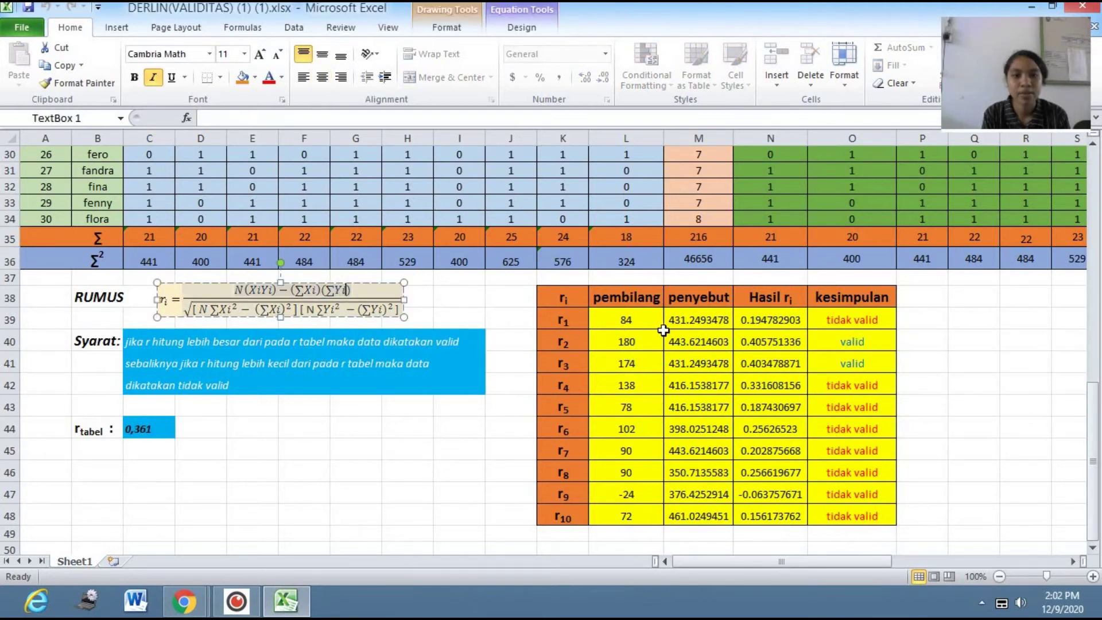
left_click(648, 312)
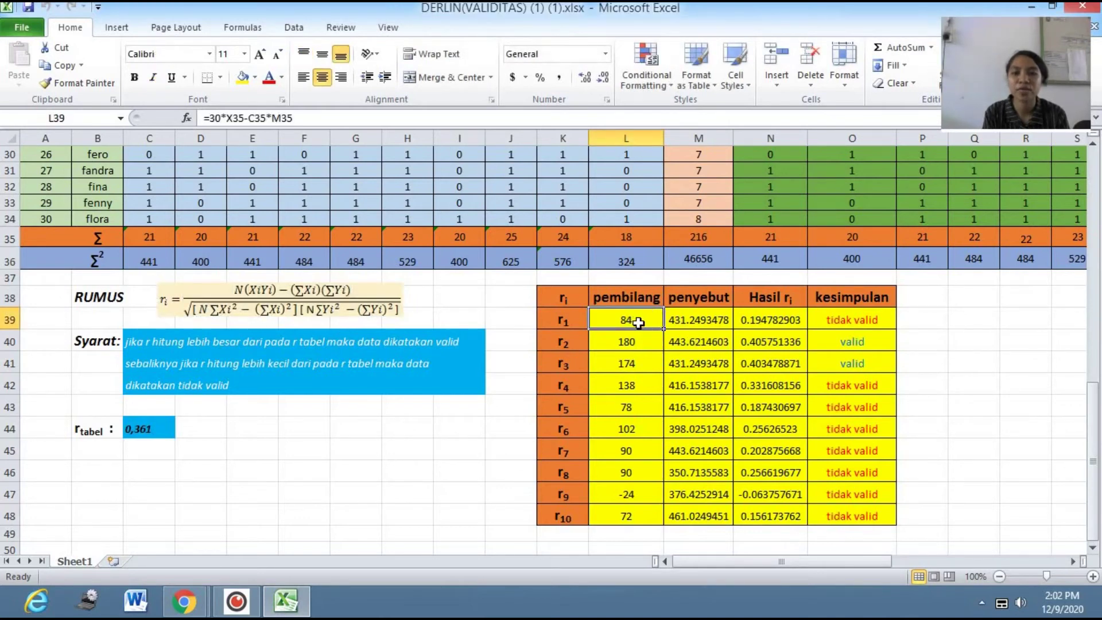
Compare the penyebut formula for r1 in M39 with the denominator of the RUMUS equation.
left_click(702, 324)
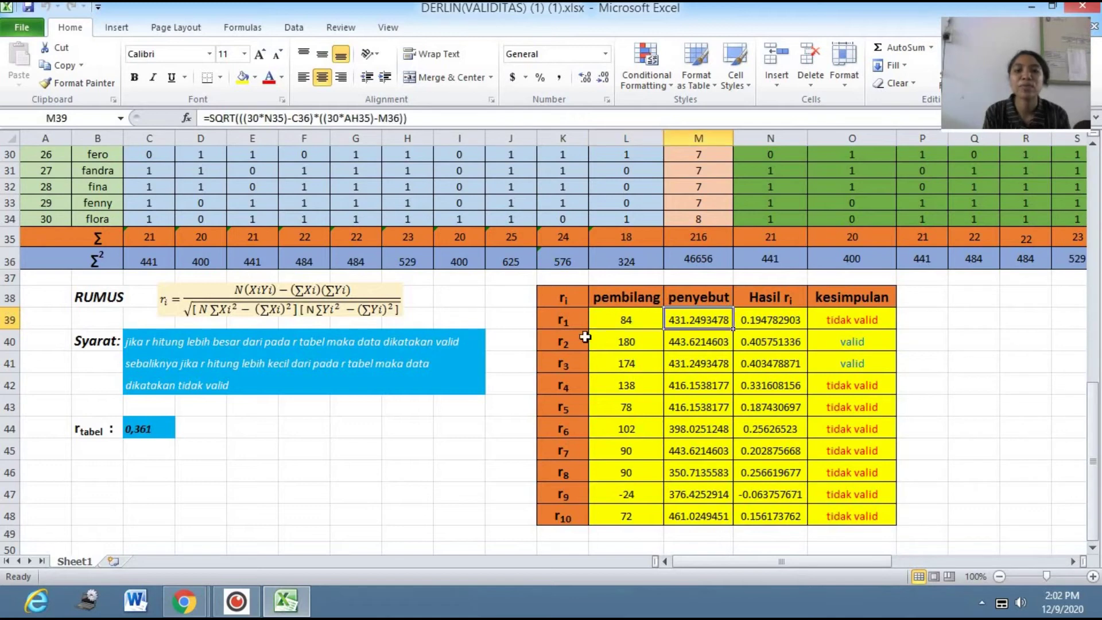
left_click(213, 310)
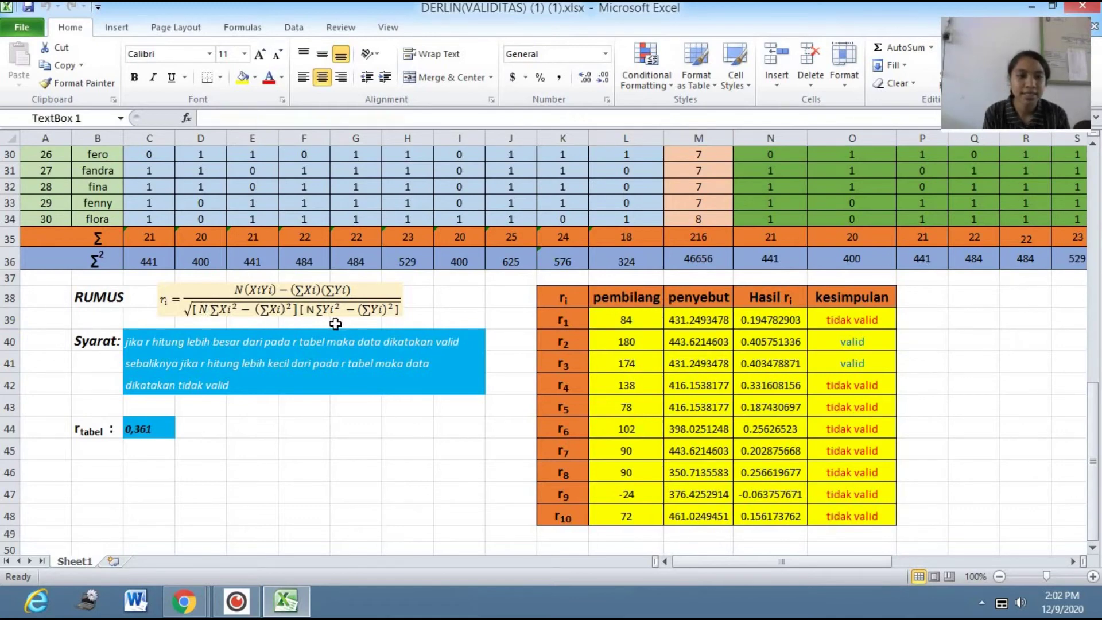
left_click(712, 319)
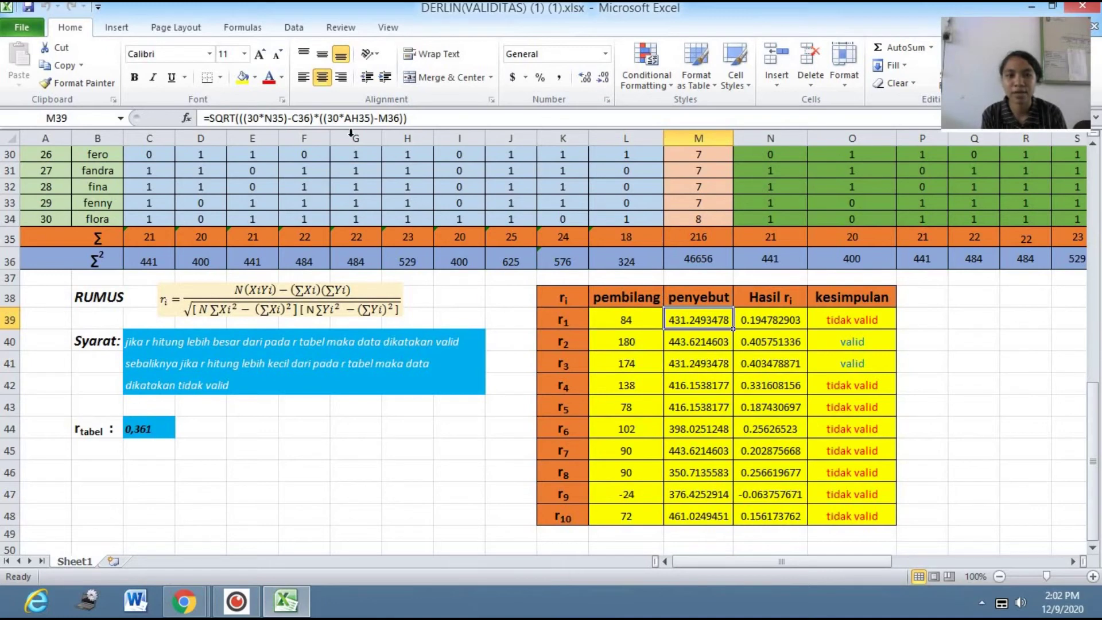
Check how Hasil rᵢ for r1 in N39 divides the pembilang in L39 by the penyebut in M39.
left_click(775, 320)
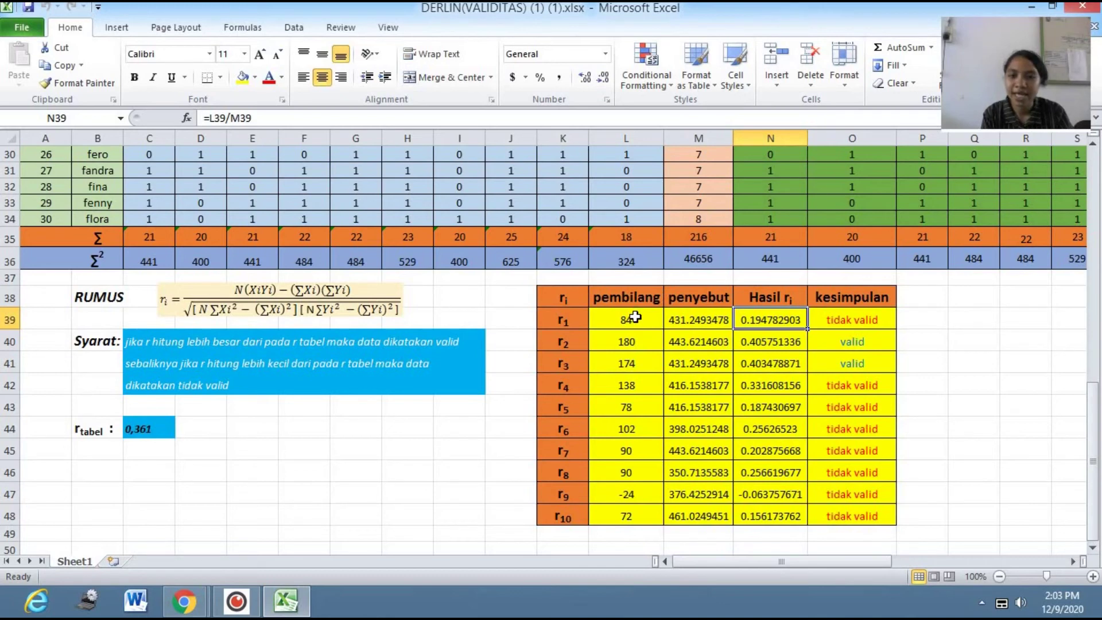
left_click(635, 317)
left_click(722, 319)
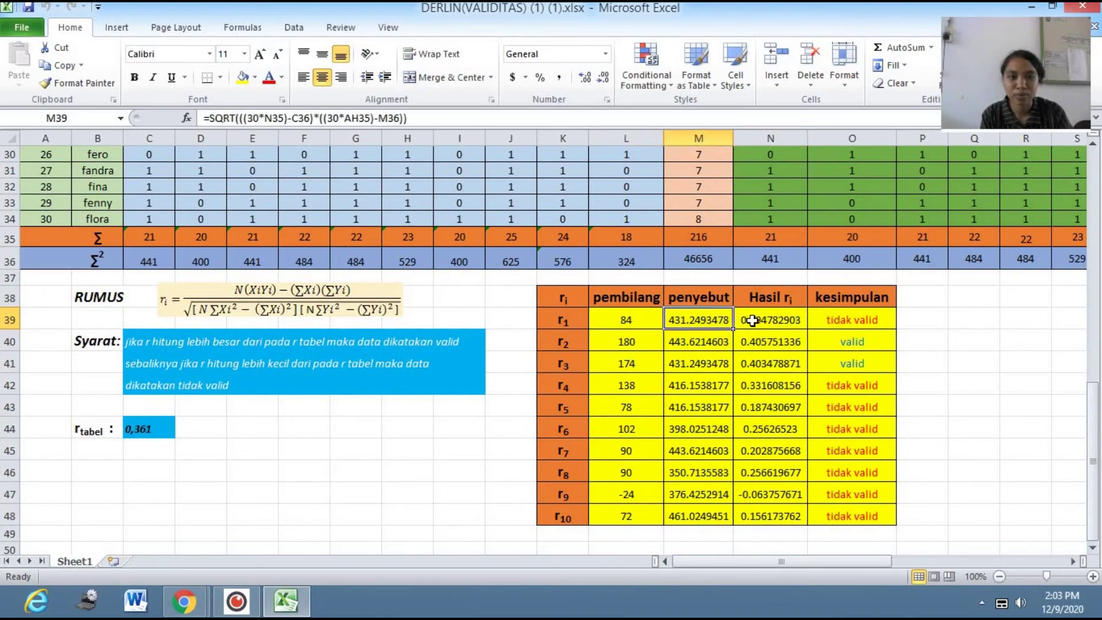
left_click(753, 320)
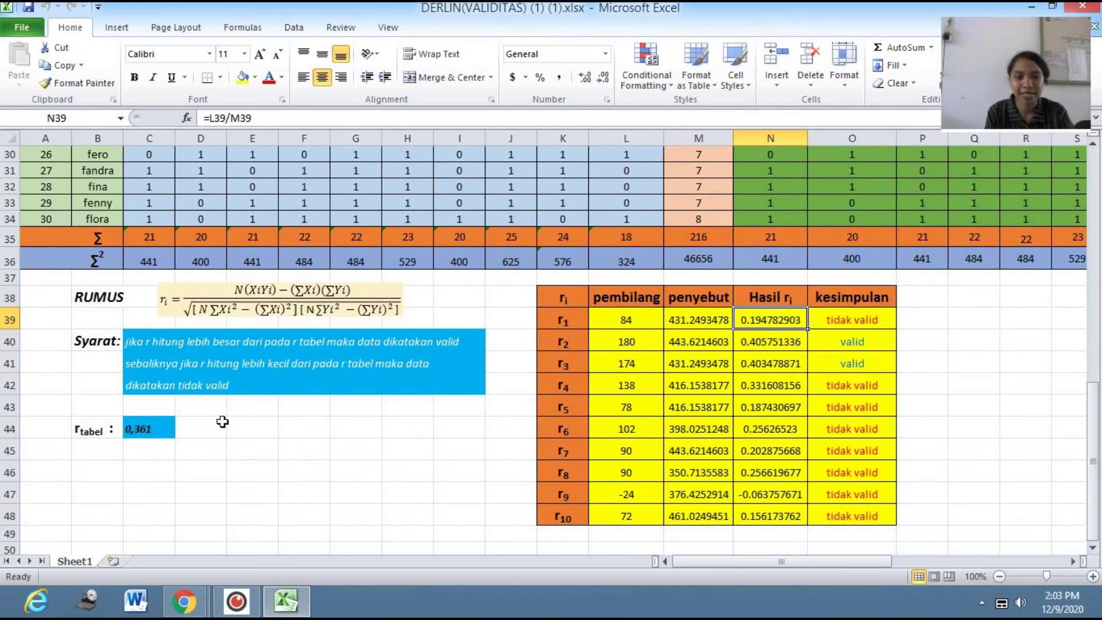
Compare the r1 result with the r tabel value in C44 and review its kesimpulan in O39.
left_click(168, 427)
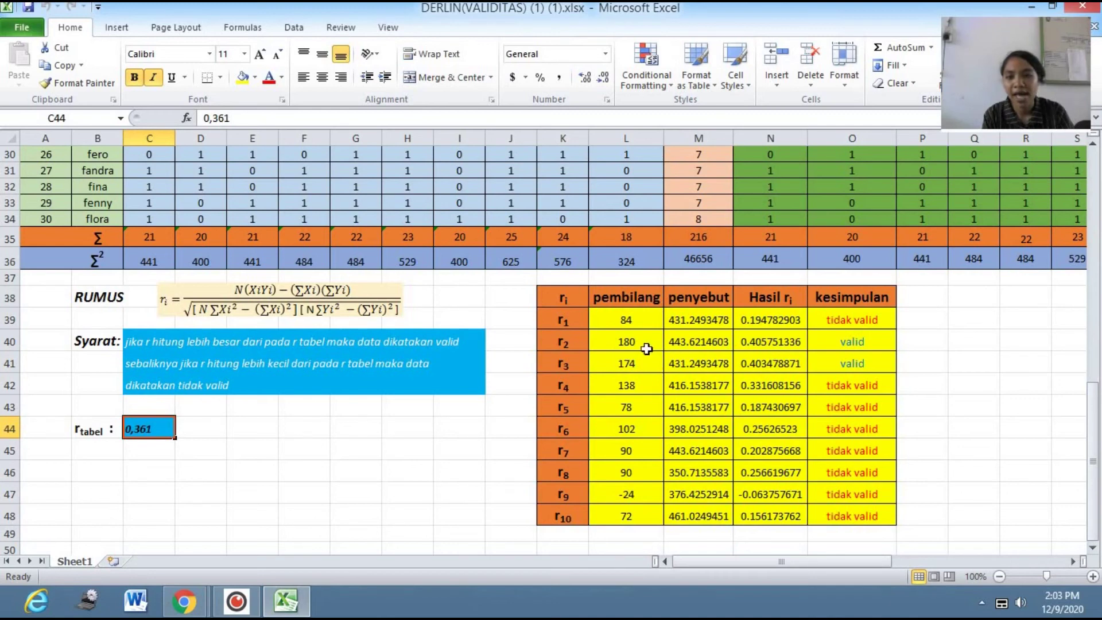
left_click(583, 324)
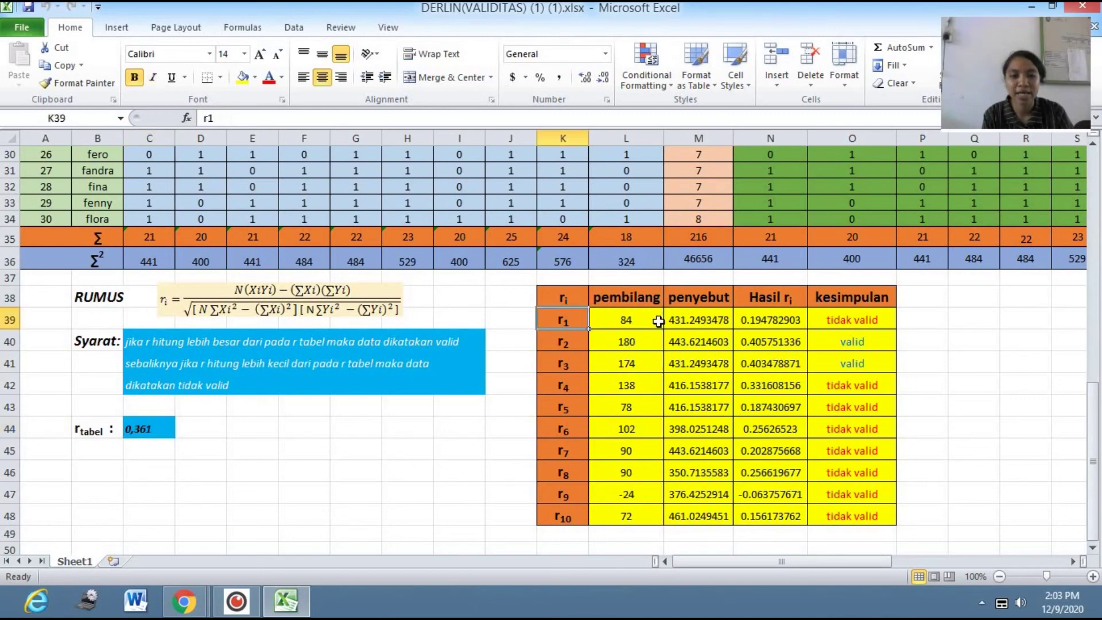
left_click(753, 328)
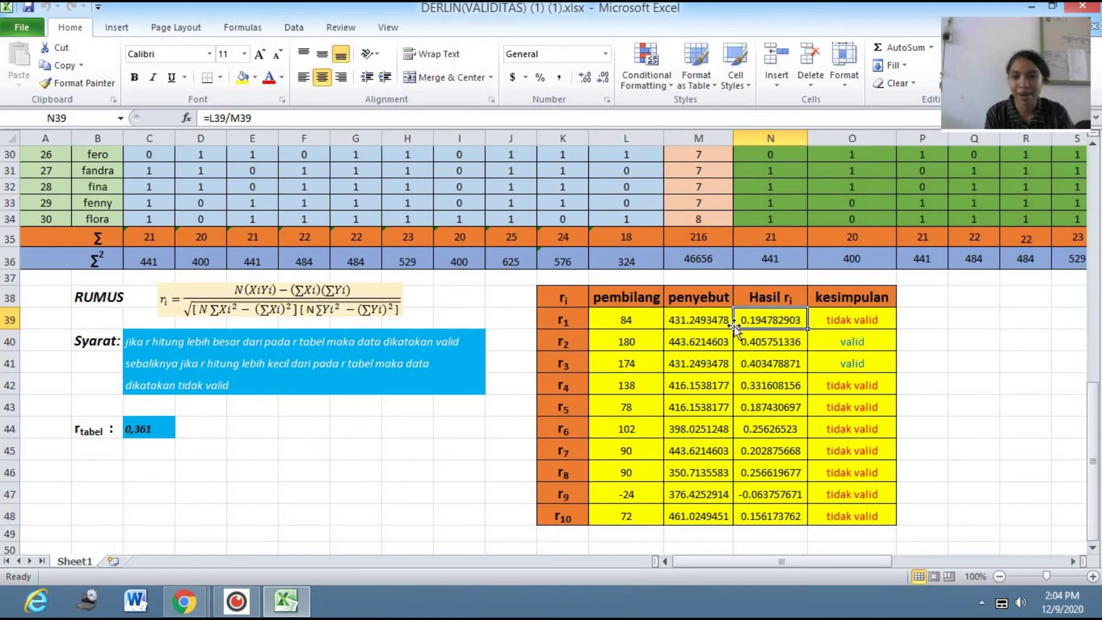
left_click(581, 318)
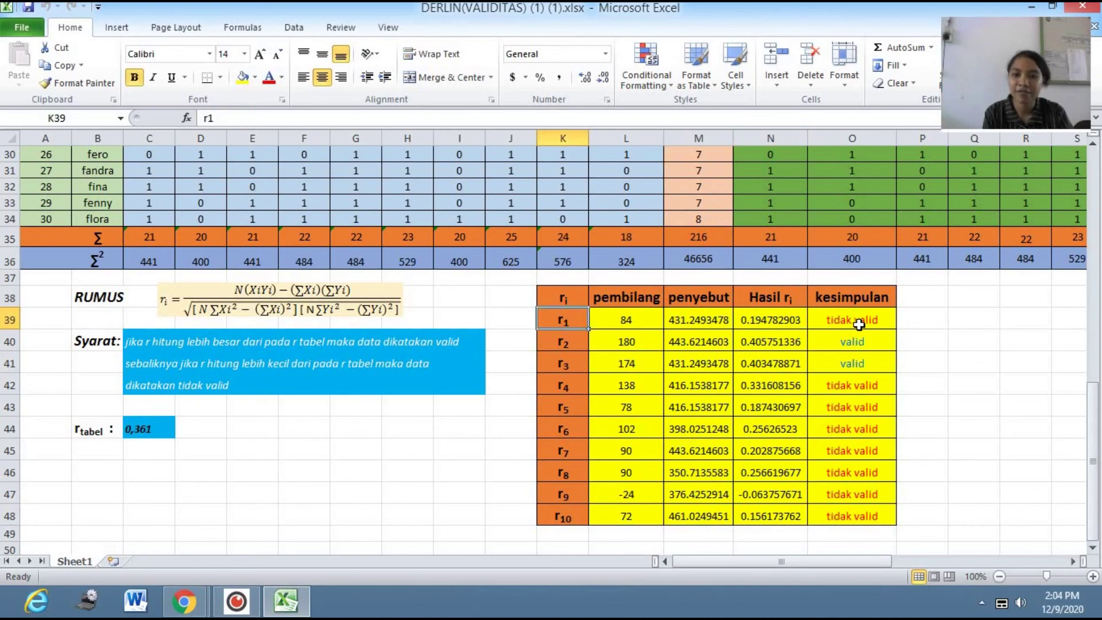
left_click(859, 325)
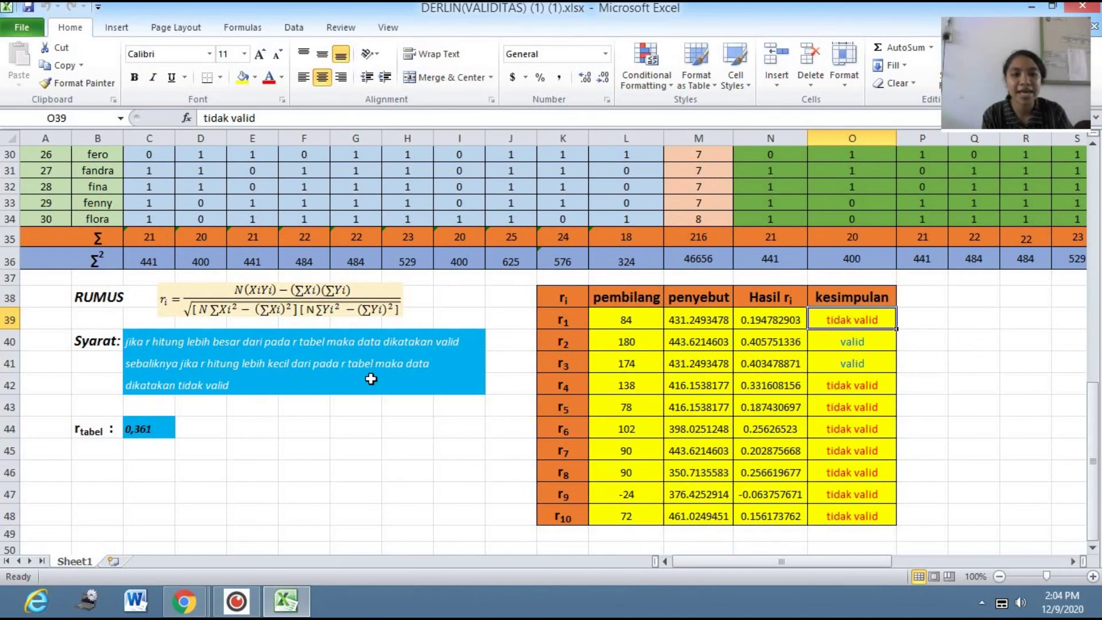
left_click(201, 427)
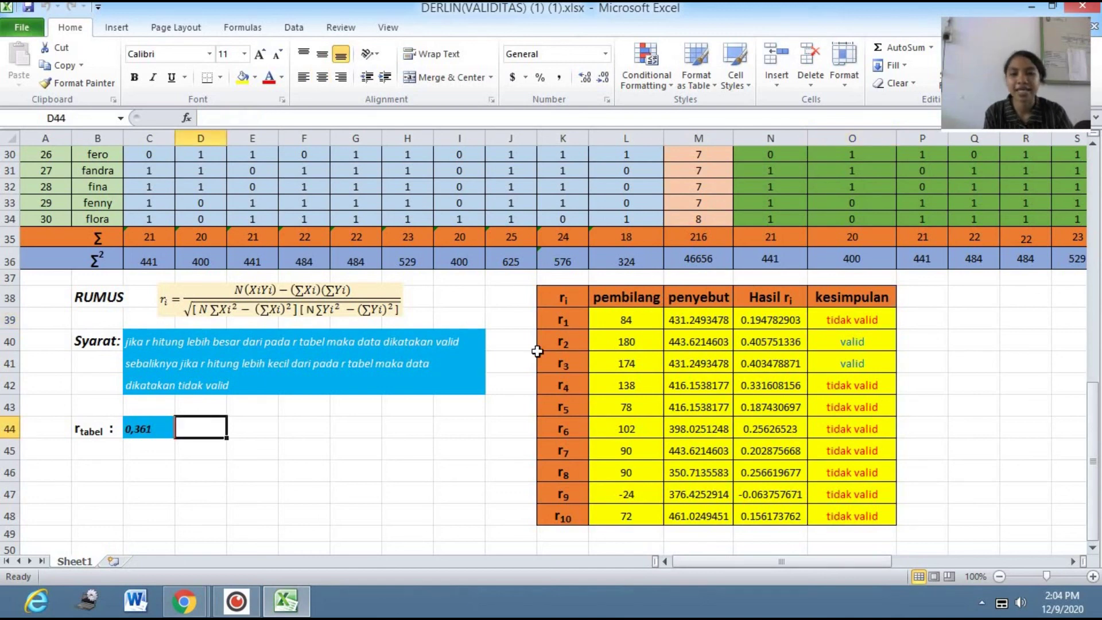
Review the r2 and r3 rows of the results table.
left_click(559, 343)
left_click(562, 363)
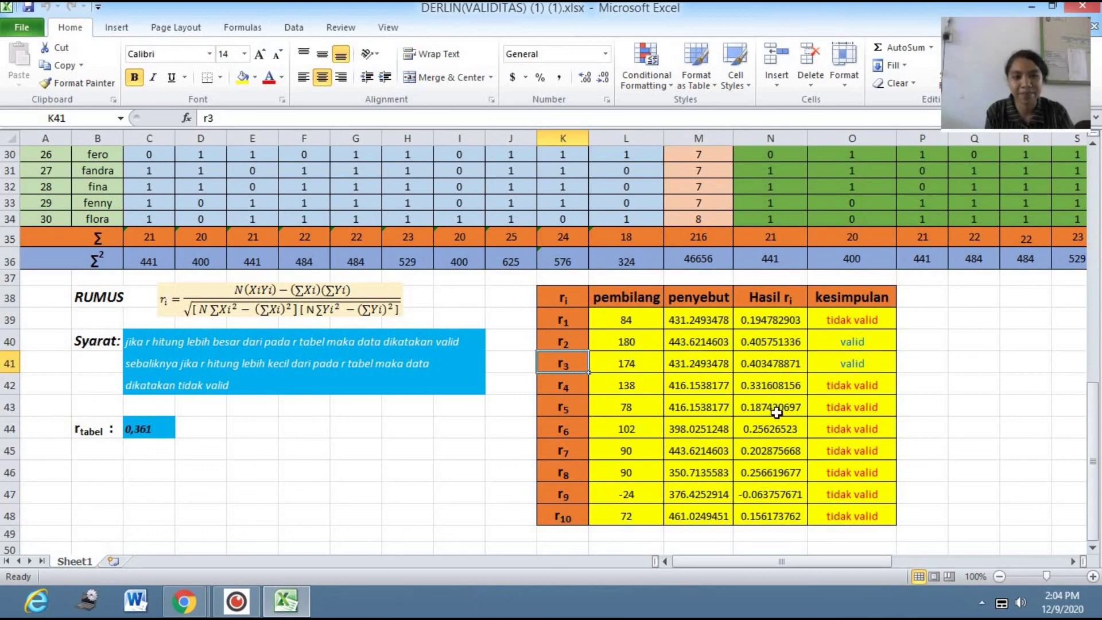
key("Up")
key("Down")
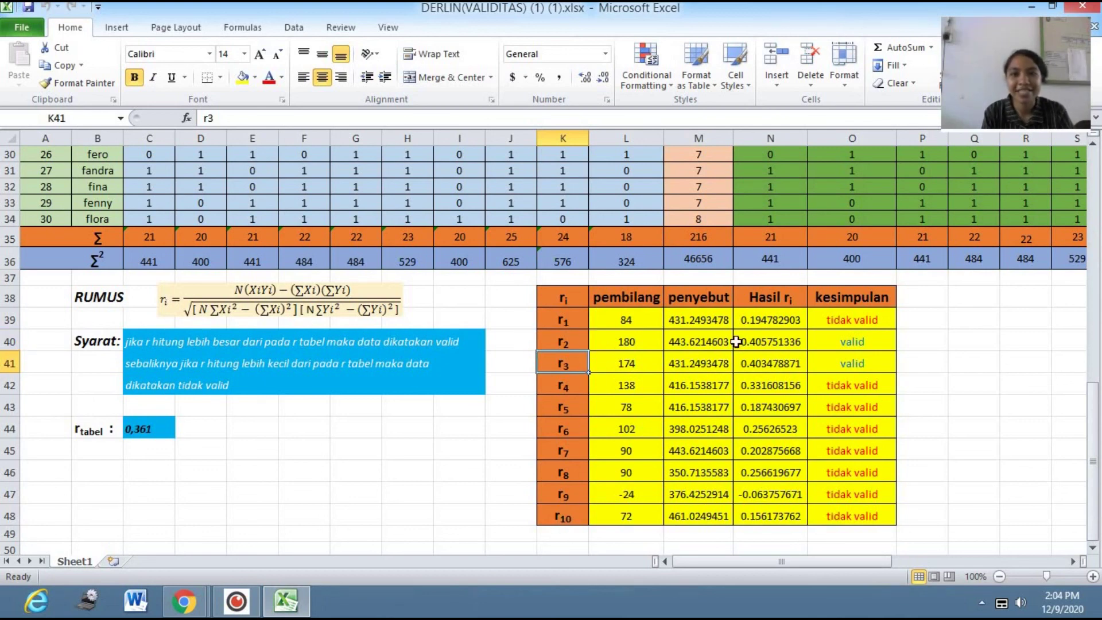
Return to the UJI VALIDITAS heading in row 1 of the worksheet.
key("Up")
key("Up")
key("Up")
key("Up")
key("Up")
key("Up")
key("Up")
key("Up")
key("Up")
key("Up")
key("Up")
key("Up")
key("Up")
key("Up")
key("Up")
key("Up")
key("Up")
key("Up")
key("Up")
key("Up")
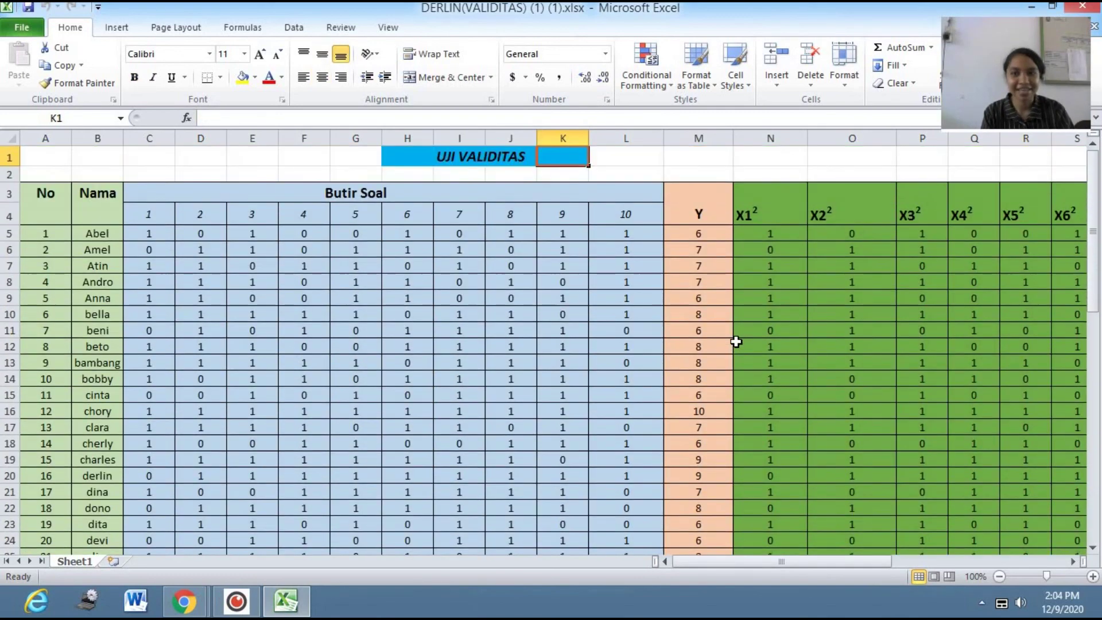